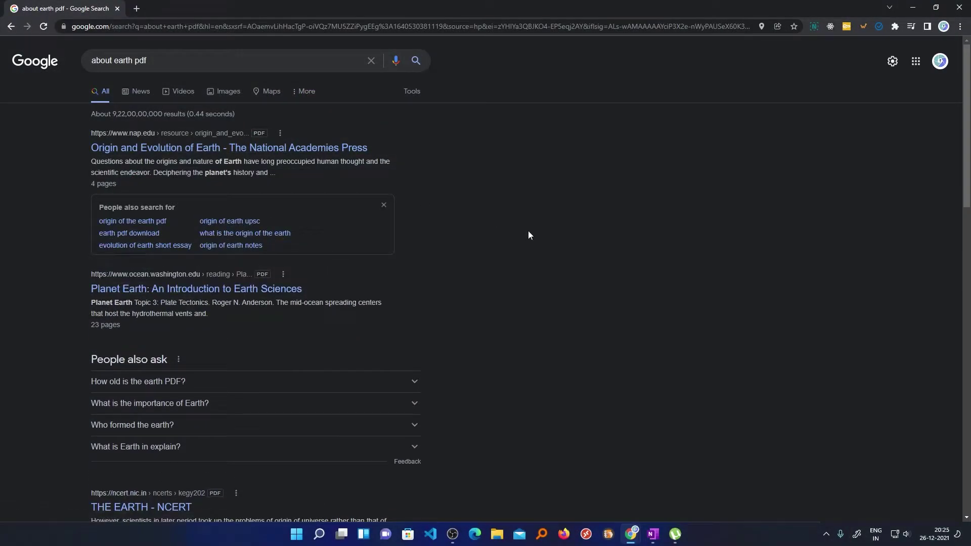
Step: Download kegy202.pdf from the NCERT 'The Earth' search result and show it in its folder
scroll(495, 212, "down", 2)
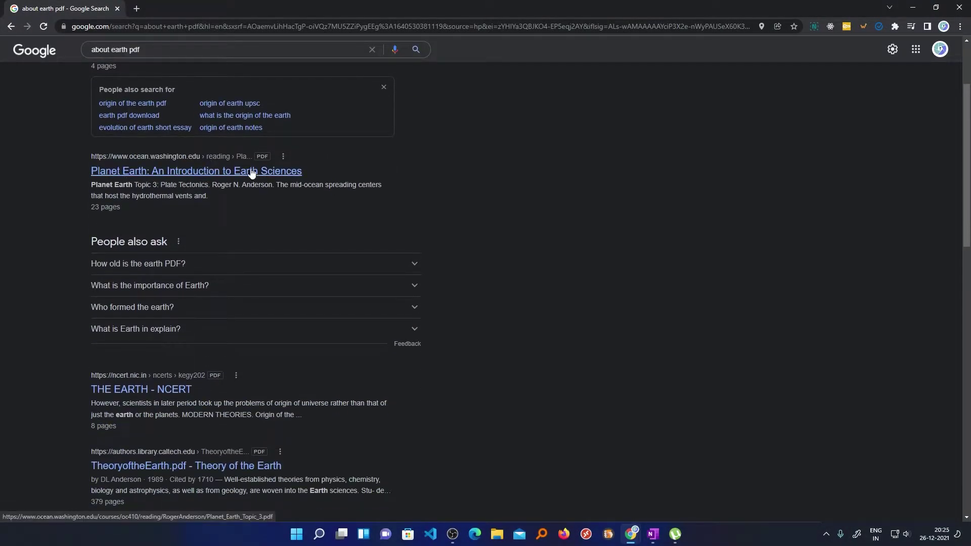
left_click(178, 171)
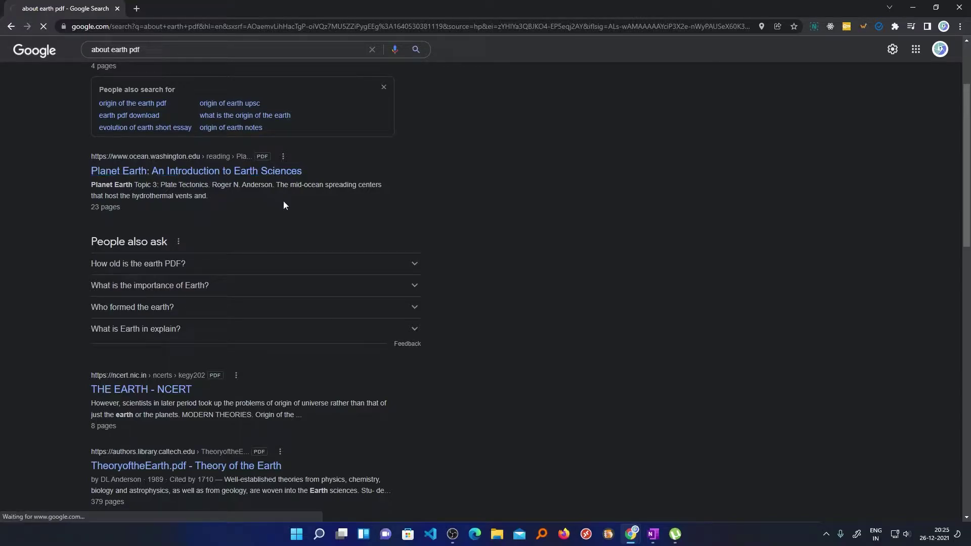
scroll(463, 261, "down", 2)
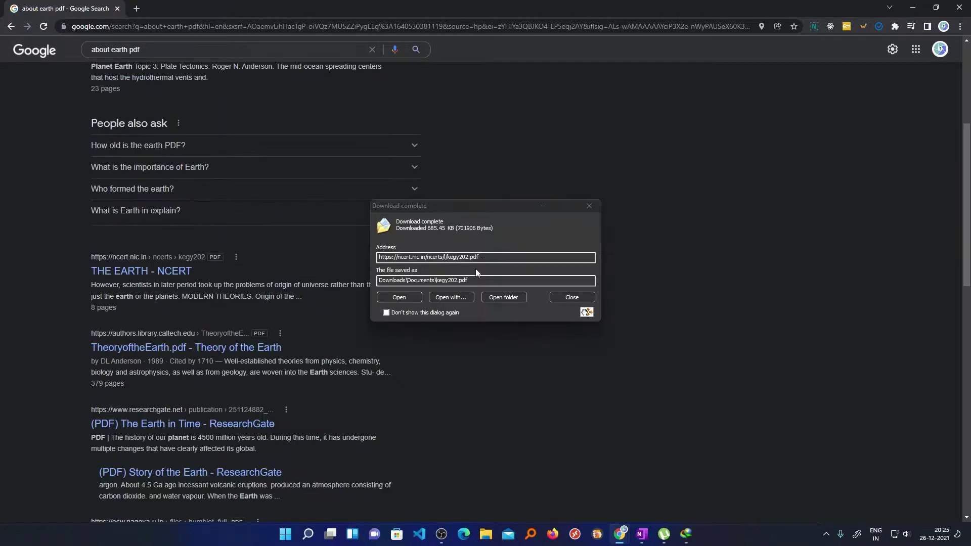
left_click(499, 298)
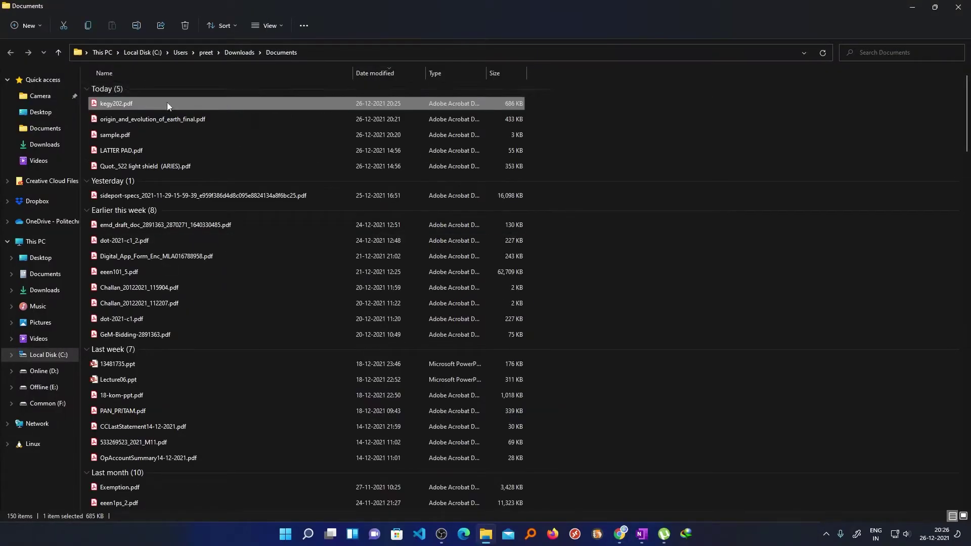
Step: Open kegy202.pdf from File Explorer with Drawboard PDF via Open with
right_click(167, 102)
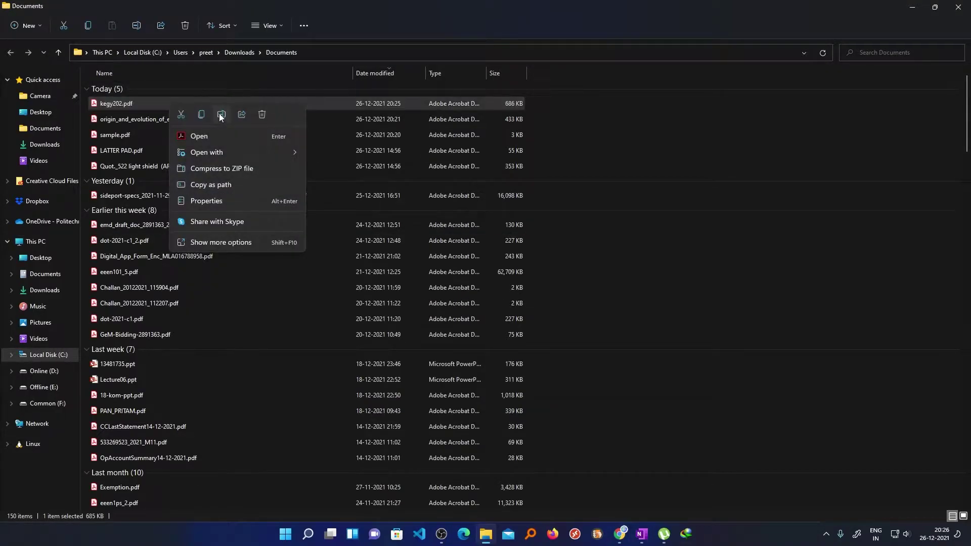
mouse_move(240, 152)
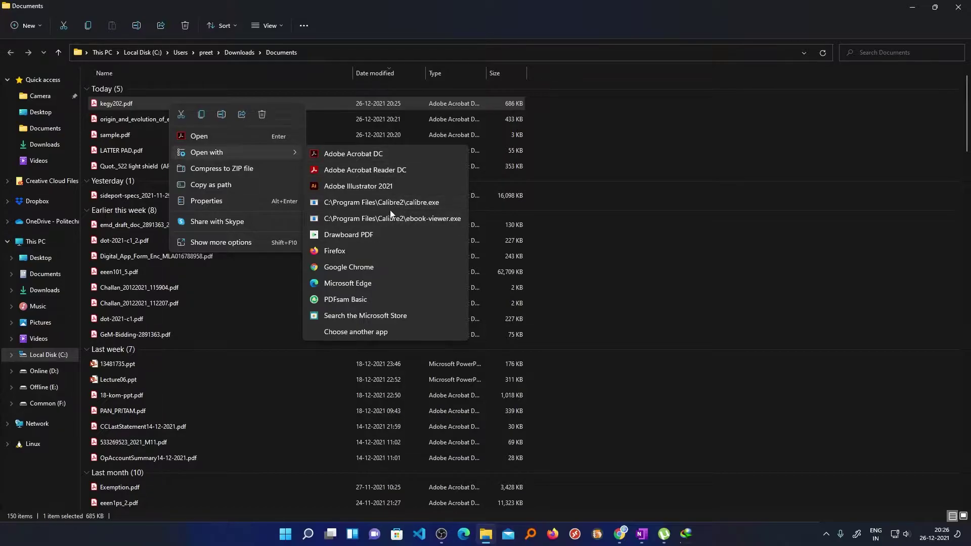
left_click(360, 234)
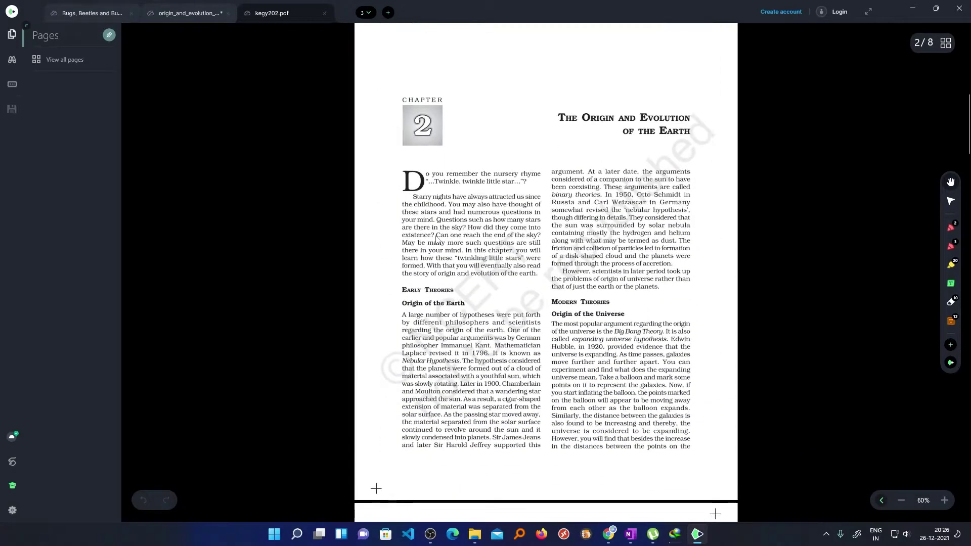
Step: Scroll through kegy202.pdf to page 16, 'Our Solar System', and zoom in to about 99%
scroll(438, 239, "down", 5)
key("Home")
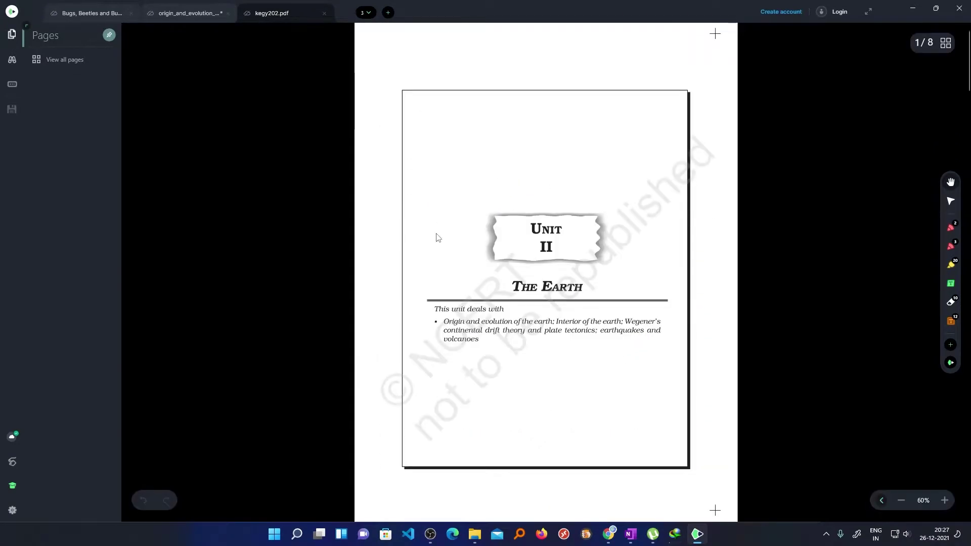
scroll(438, 239, "down", 20)
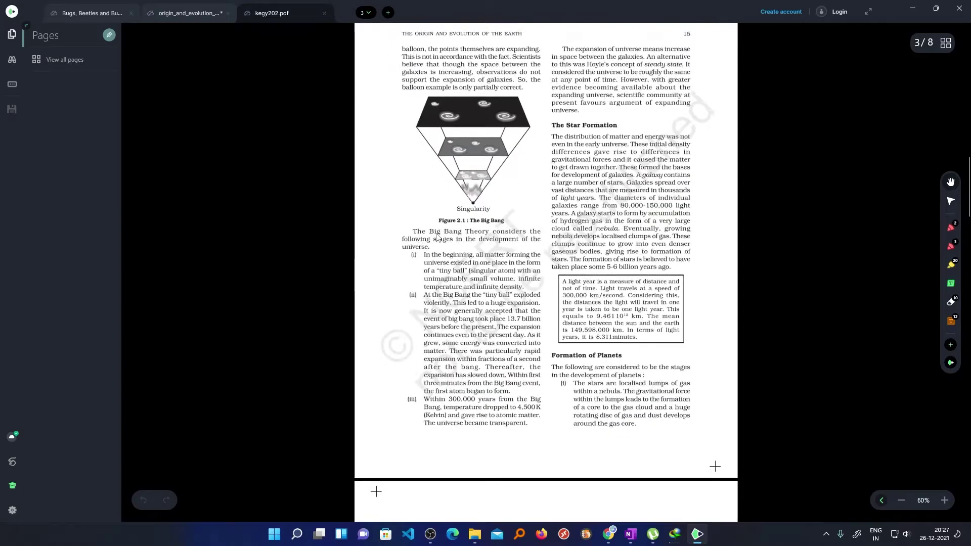
scroll(438, 238, "down", 10)
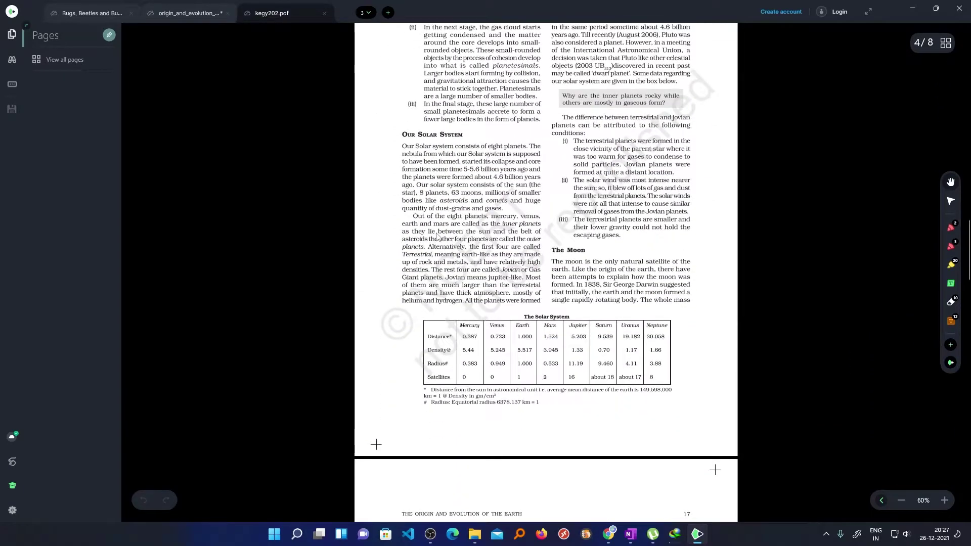
scroll(438, 238, "up", 3)
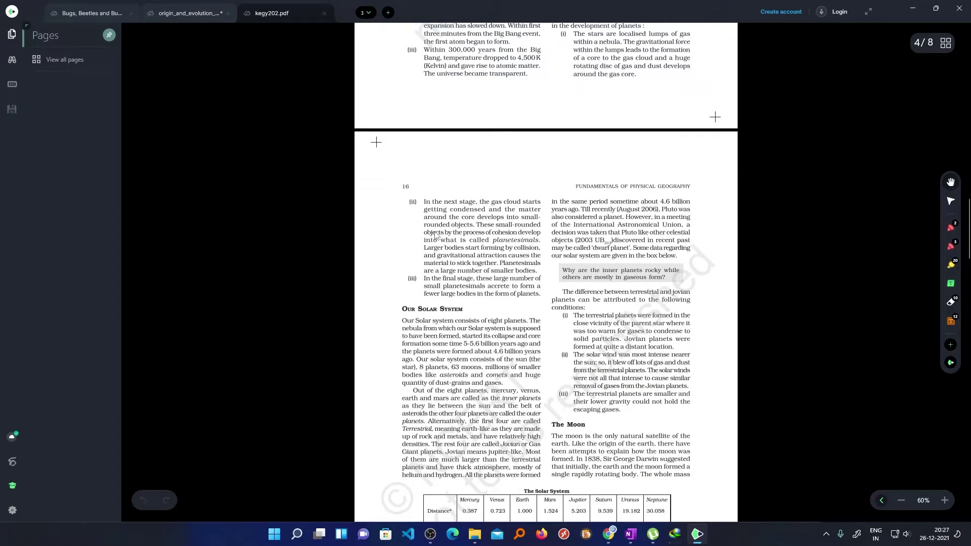
scroll(474, 233, "up", 1)
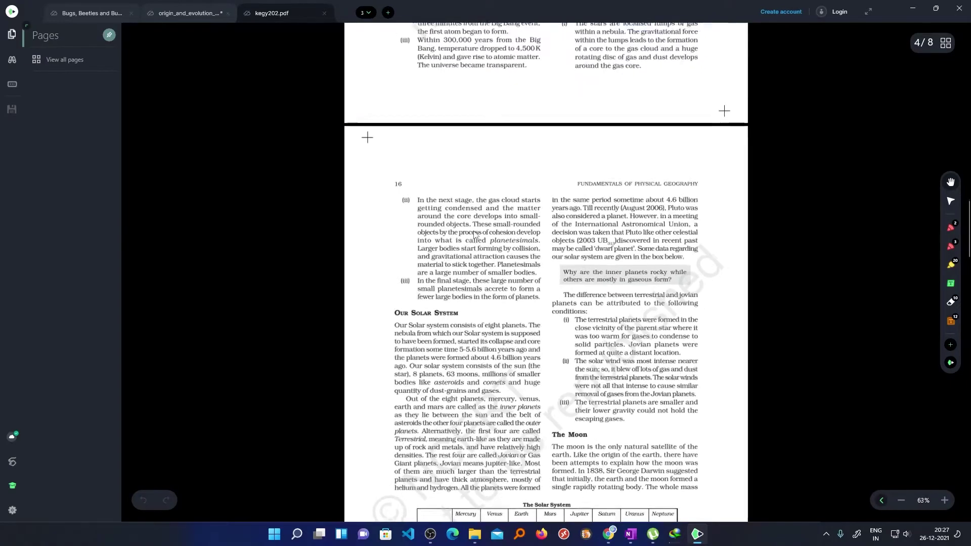
scroll(474, 234, "up", 5)
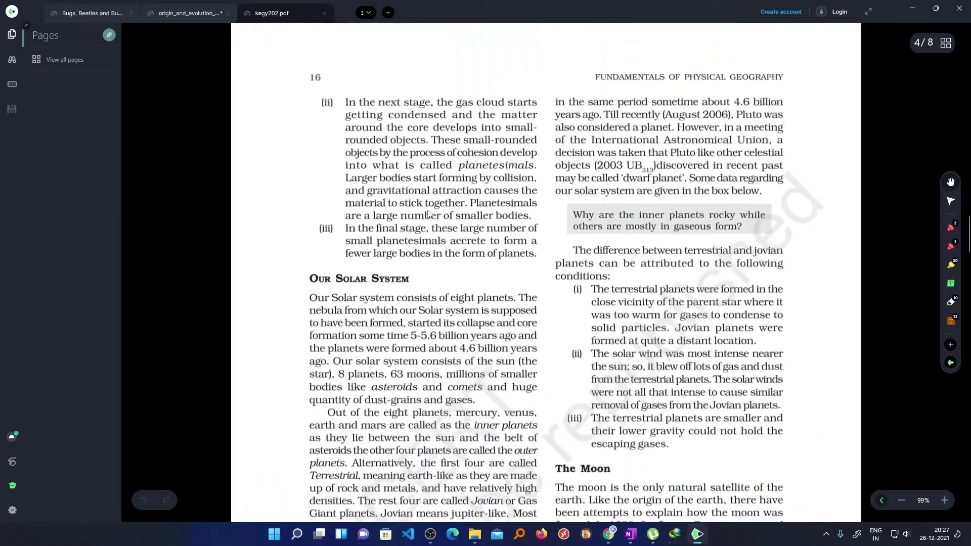
scroll(427, 214, "up", 1)
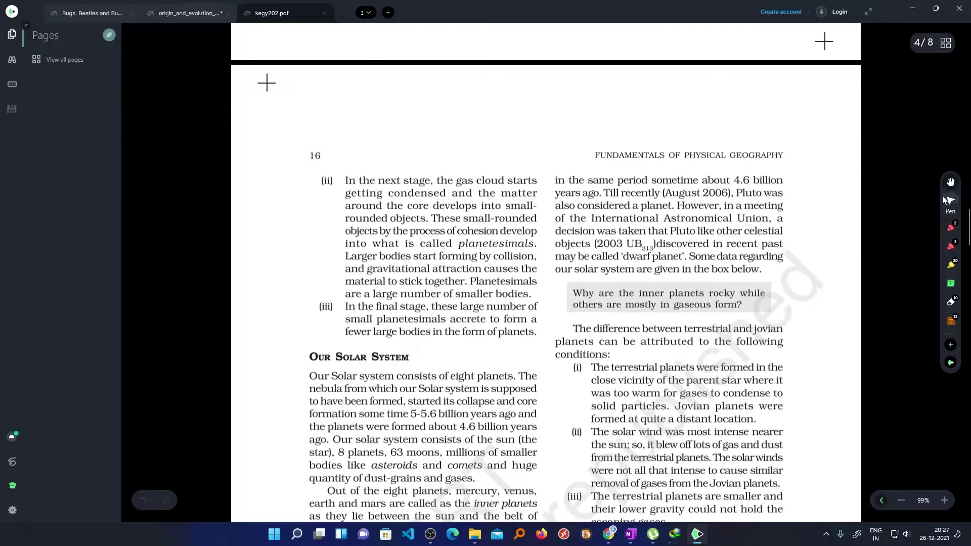
scroll(661, 162, "down", 2)
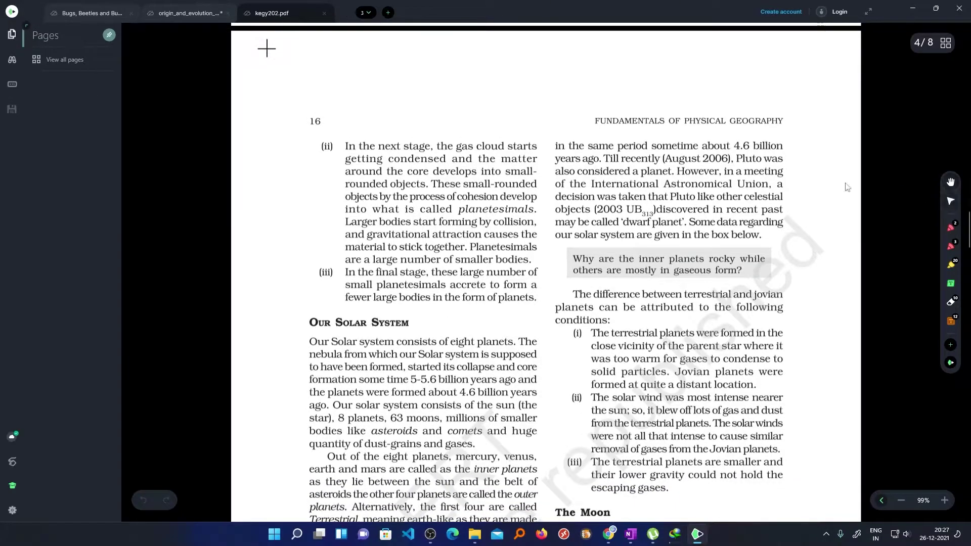
left_click_drag(678, 191, 691, 196)
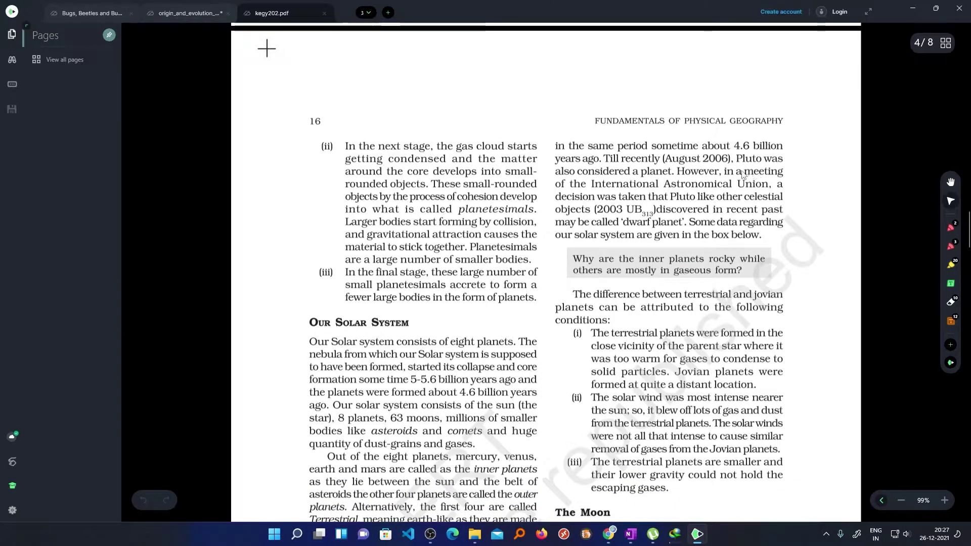
Step: Set the pen colour to blue and underline 'In the next stage' on page 16
left_click(952, 228)
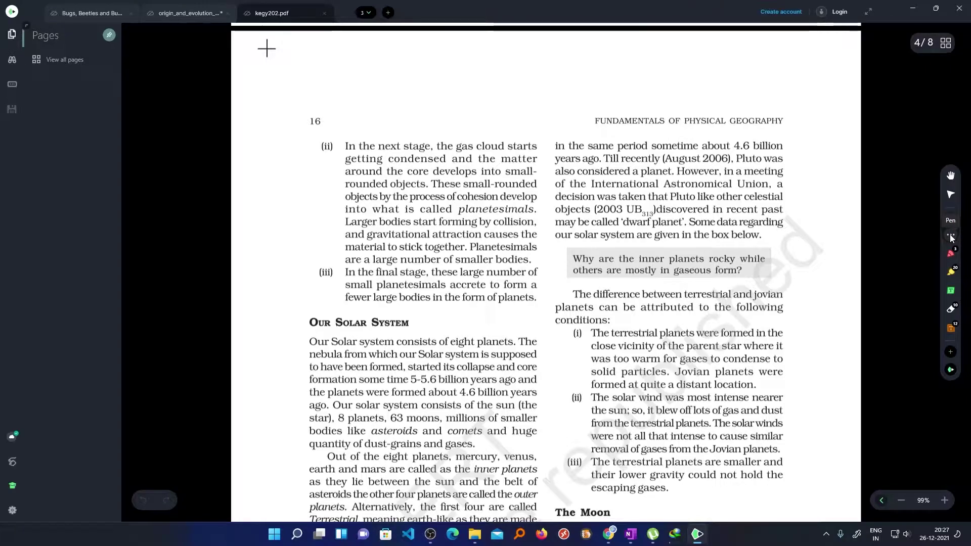
left_click(950, 235)
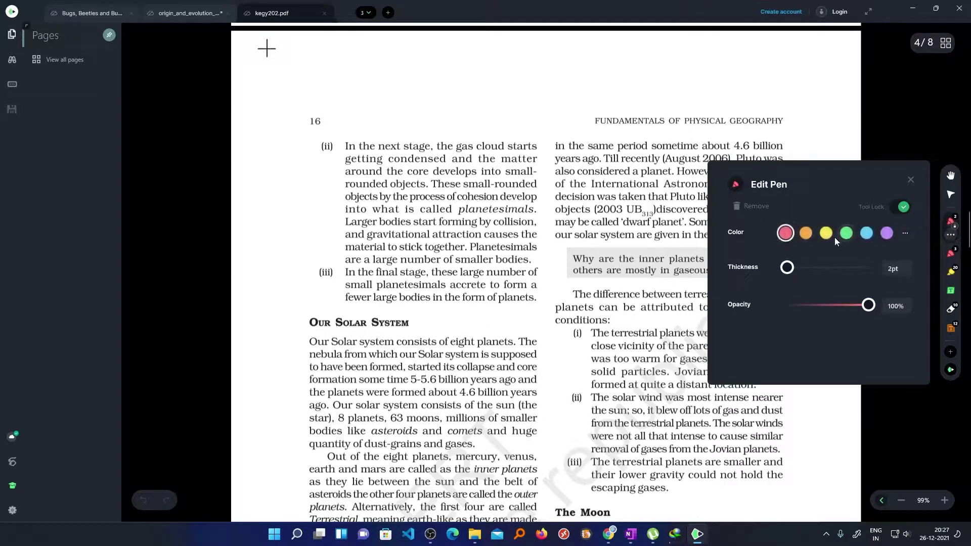
left_click(903, 236)
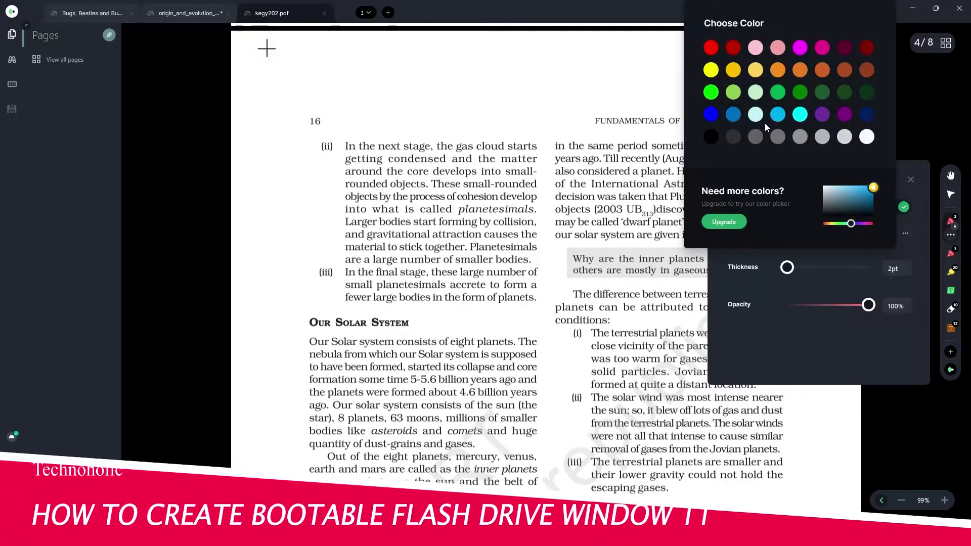
left_click(711, 114)
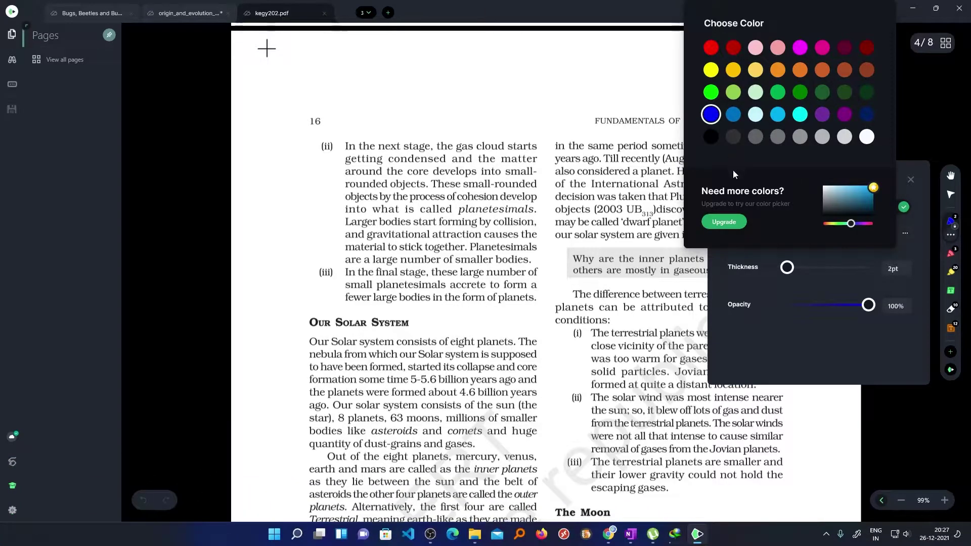
left_click(760, 282)
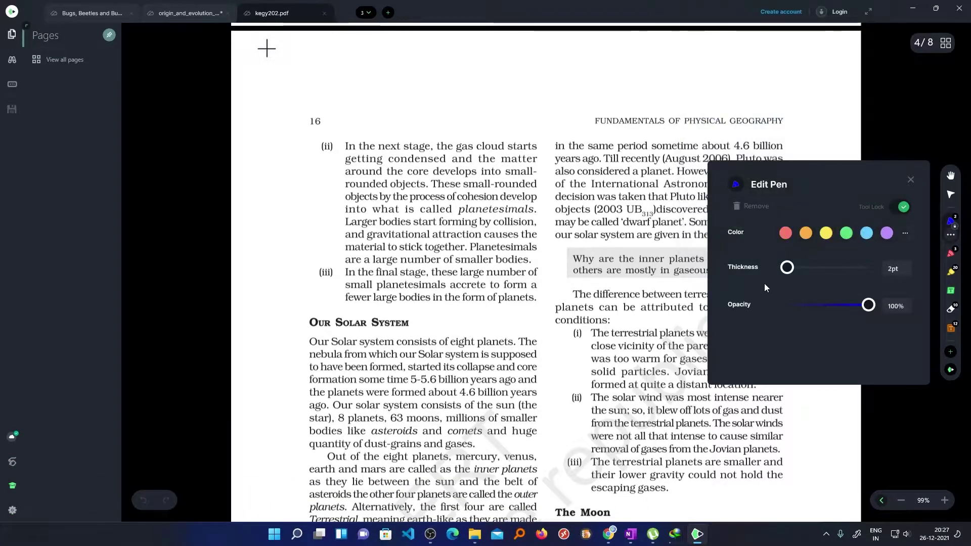
left_click(908, 180)
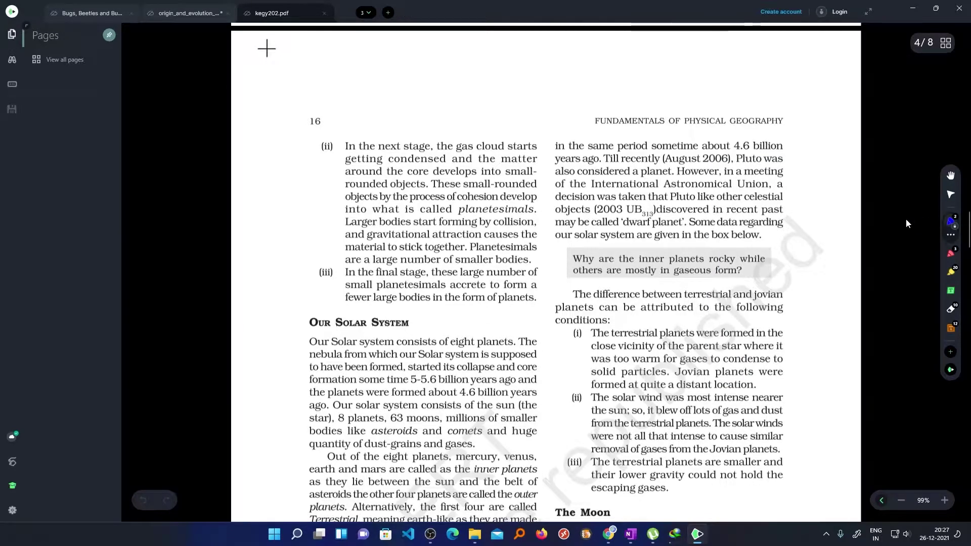
left_click_drag(345, 151, 430, 151)
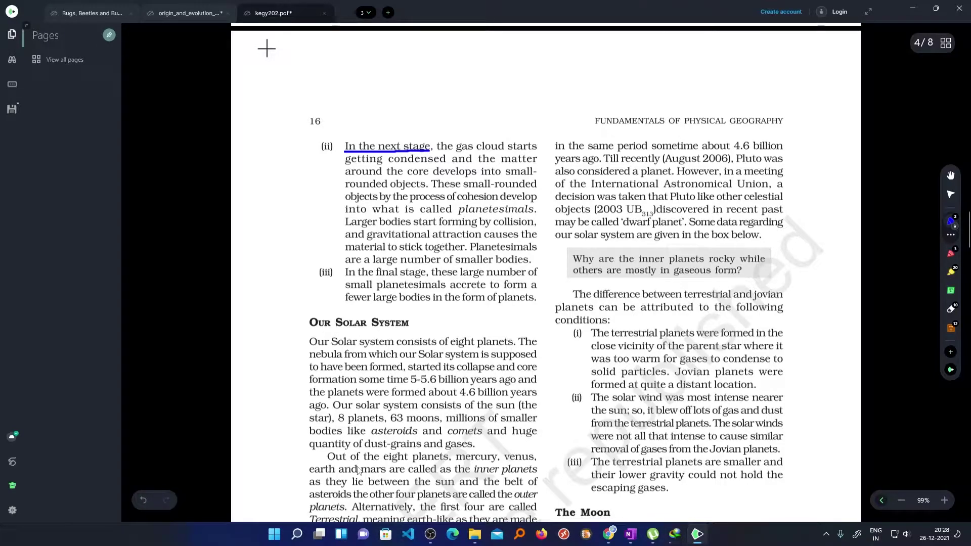
Step: Open kegy202.pdf in Adobe Acrobat Pro DC
key("super")
type("ad")
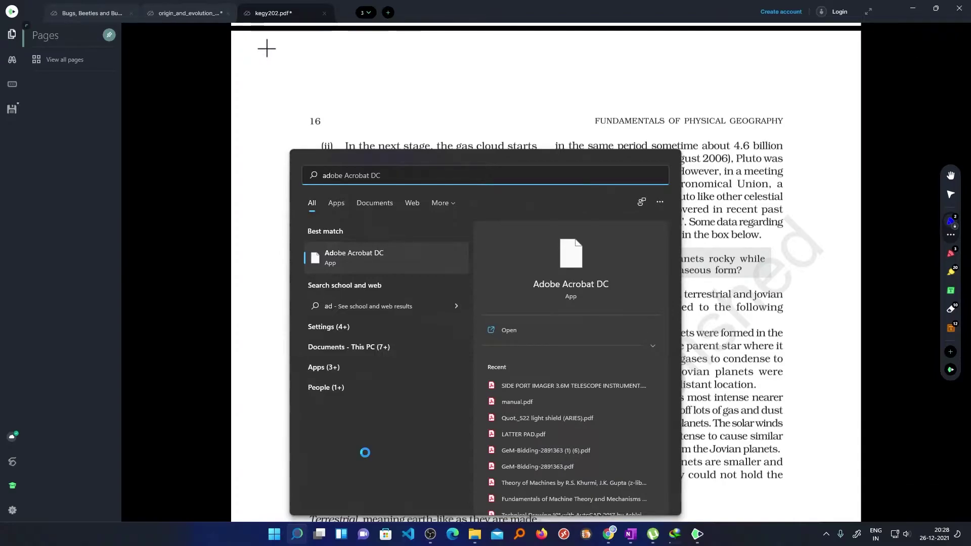
key("Return")
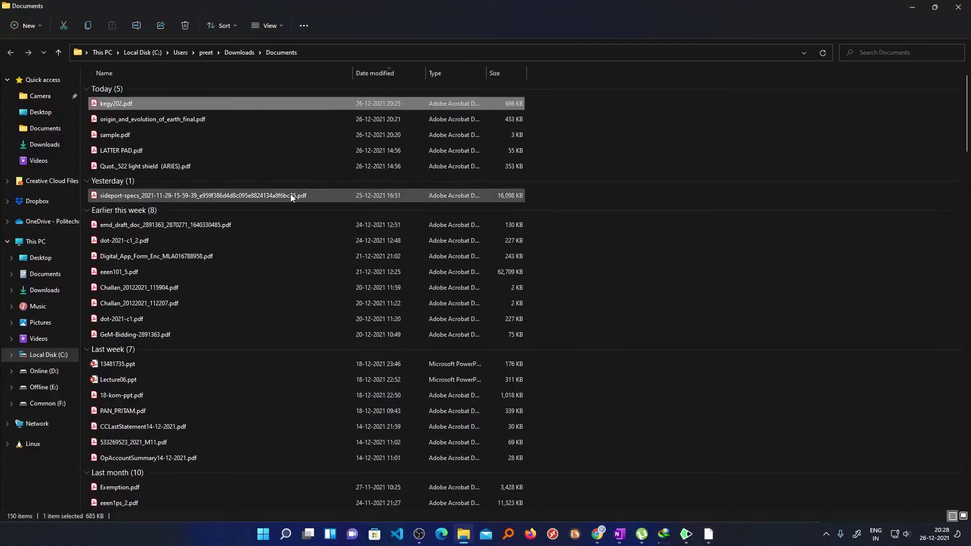
right_click(208, 107)
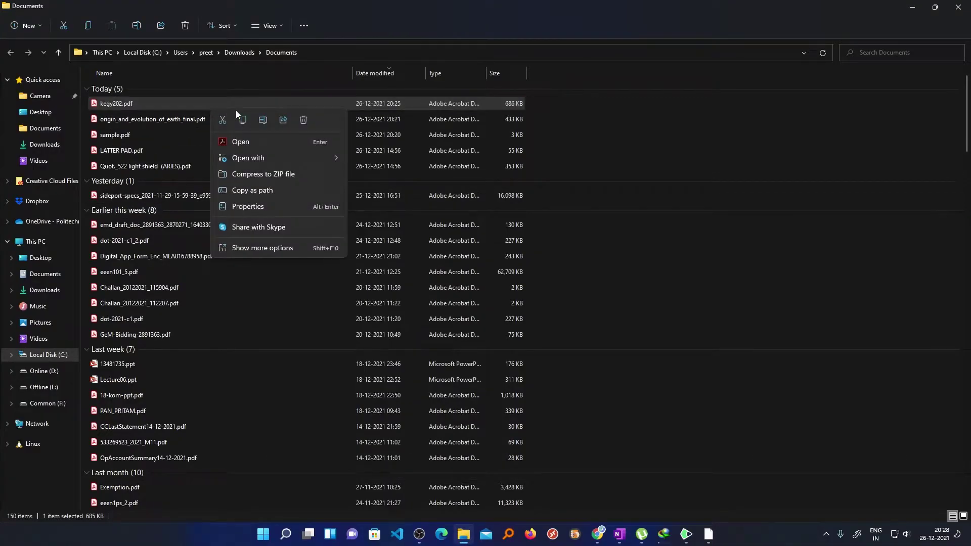
left_click(238, 141)
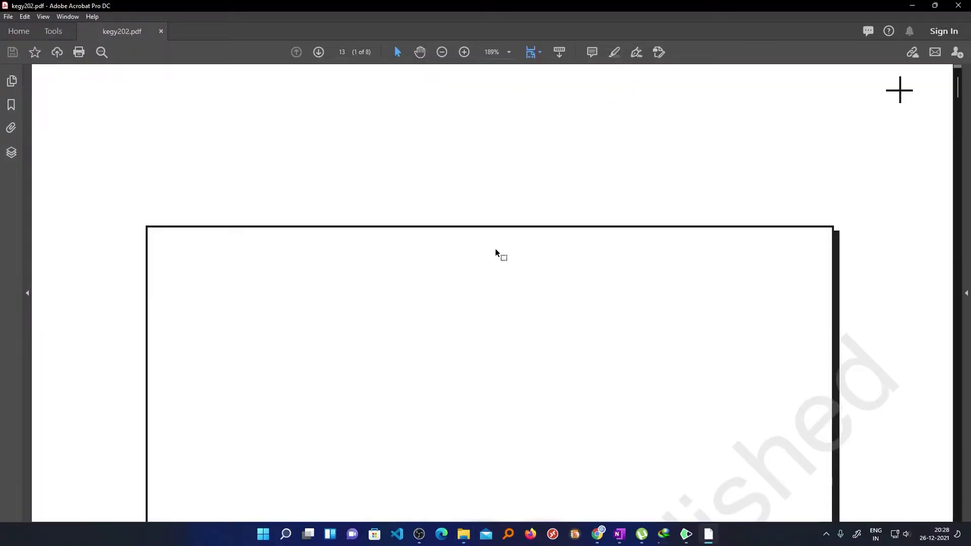
Step: Highlight the two nursery-rhyme lines in yellow and place a sticky note beside 'argument'
scroll(496, 253, "down", 15)
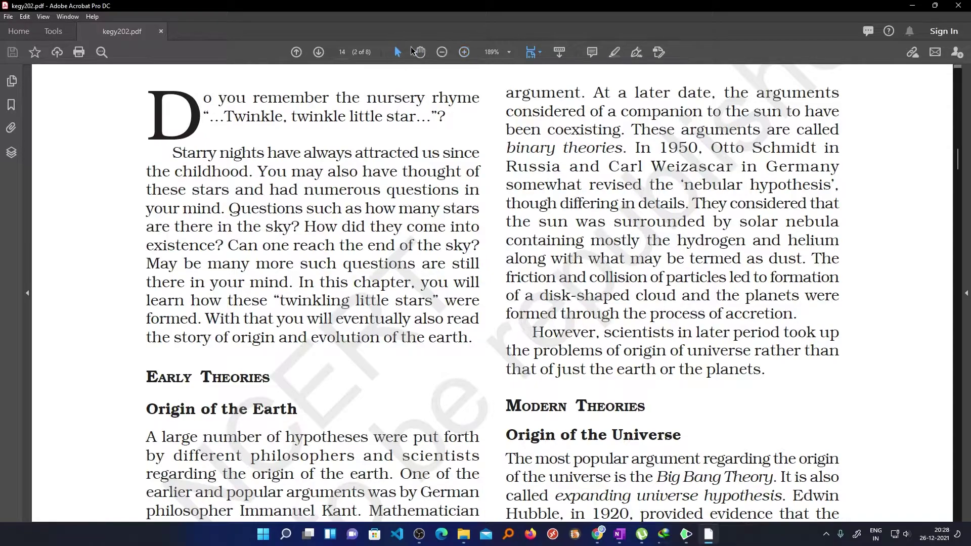
left_click(593, 52)
scroll(602, 151, "up", 2)
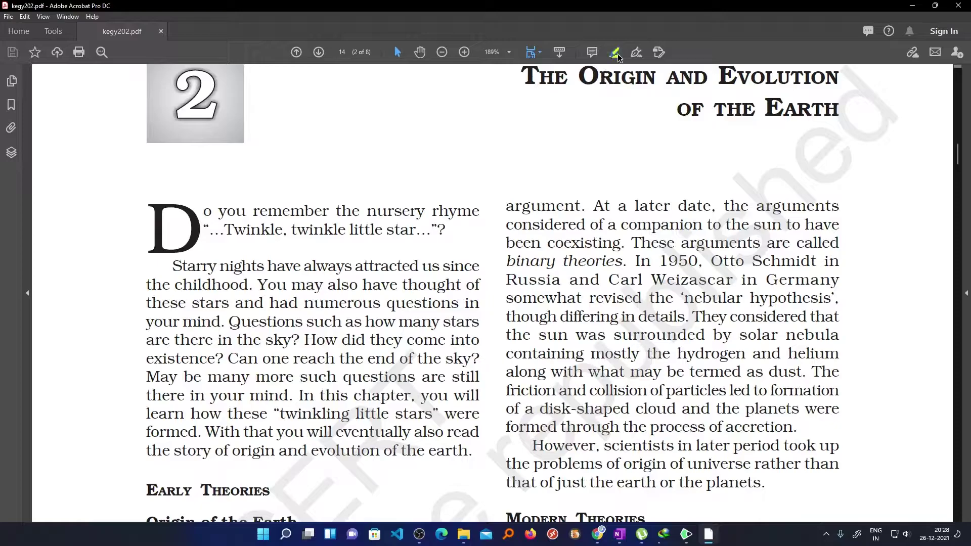
left_click_drag(213, 212, 426, 211)
left_click_drag(223, 230, 418, 230)
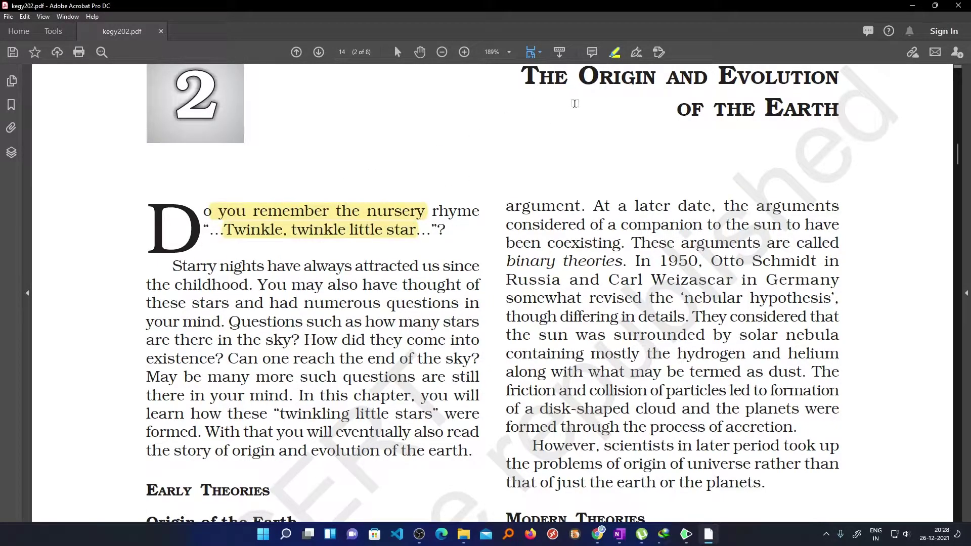
left_click(567, 186)
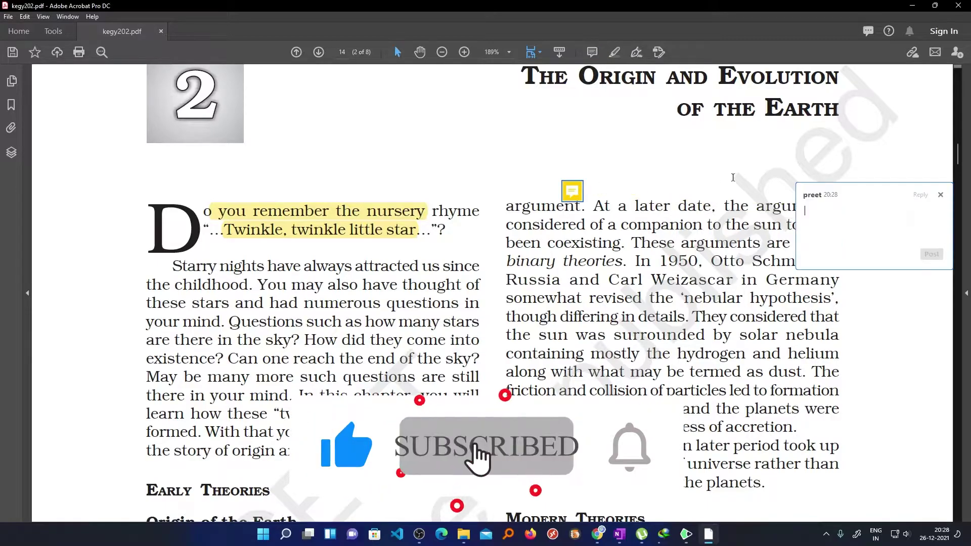
left_click(940, 195)
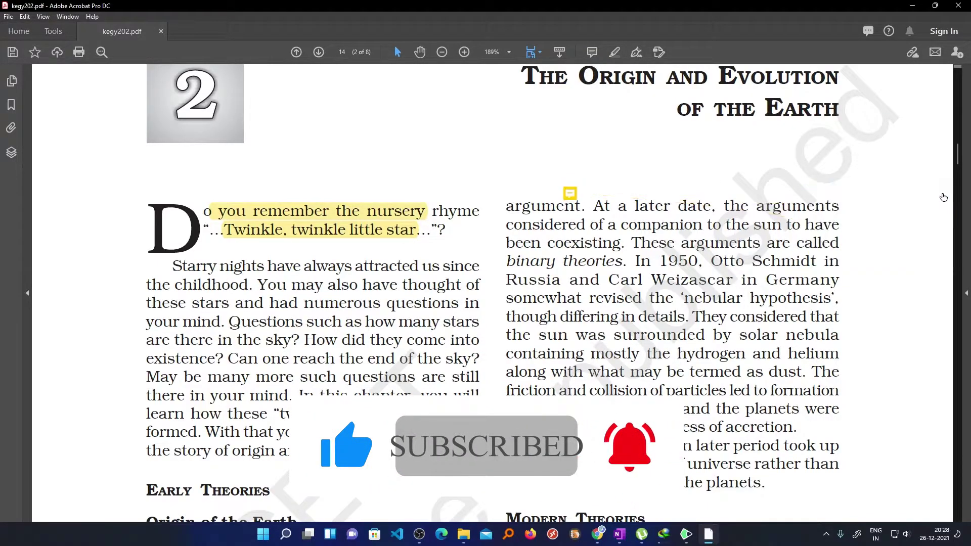
Step: Return from Acrobat to the kegy202.pdf page view in Drawboard PDF
double_click(295, 10)
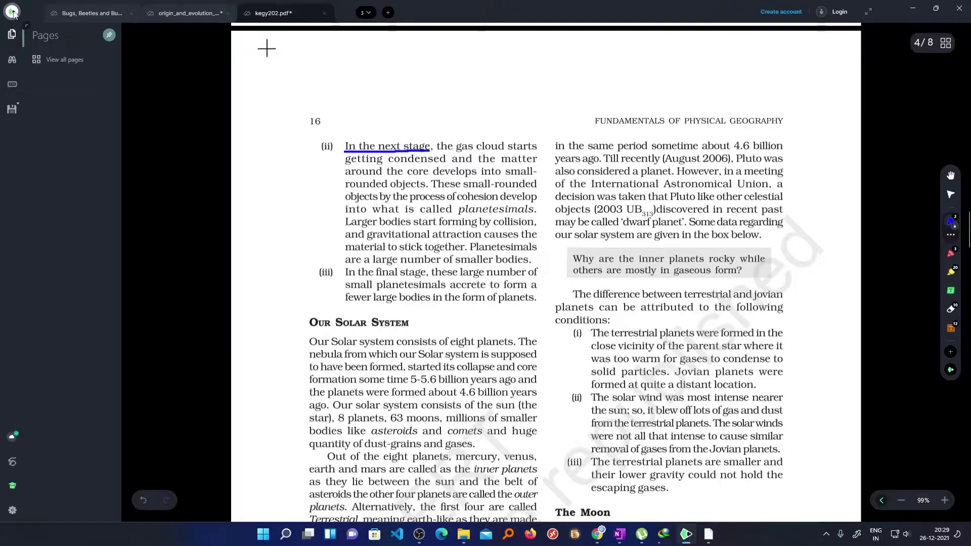
left_click(13, 13)
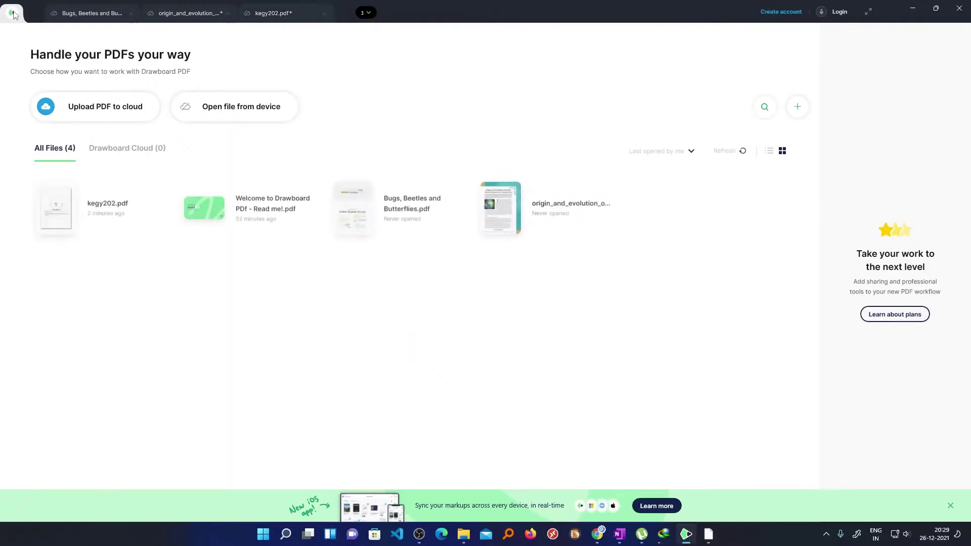
key("Escape")
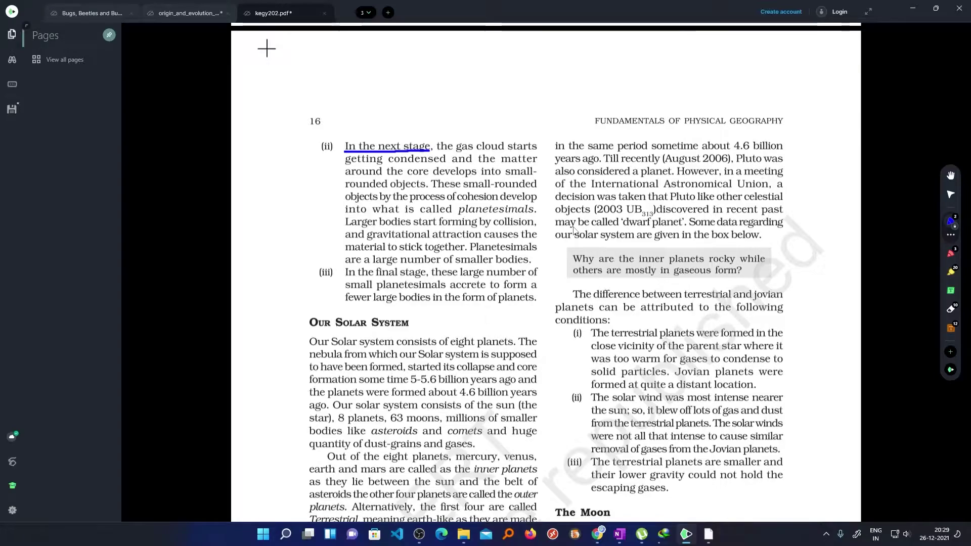
Step: Handwrite 'but you can write freedom' in blue ink above the page 16 heading
left_click_drag(389, 115, 390, 128)
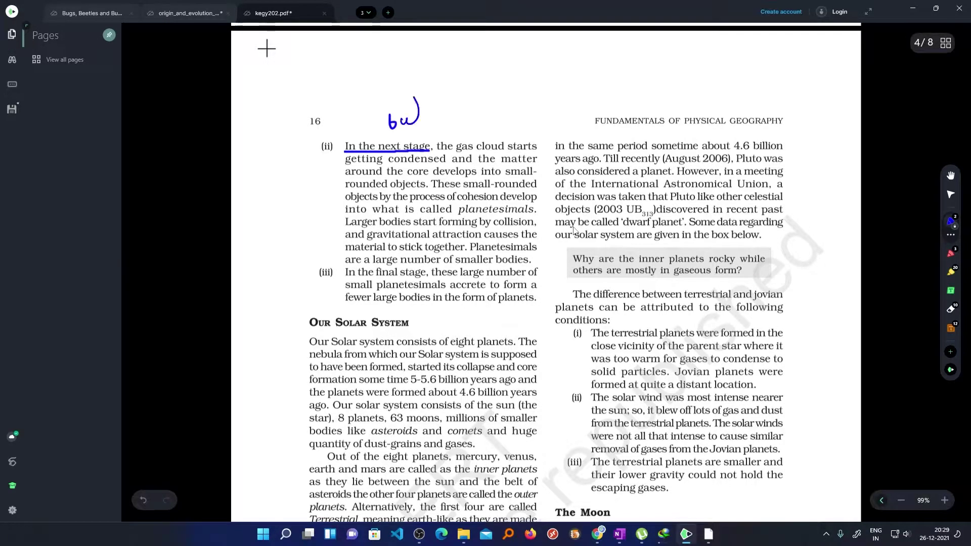
mouse_move(437, 101)
left_mouse_down()
mouse_move(438, 141)
mouse_move(460, 98)
mouse_move(536, 93)
mouse_move(570, 74)
mouse_move(611, 80)
left_mouse_up()
left_click_drag(604, 71, 617, 69)
left_click_drag(627, 65, 626, 66)
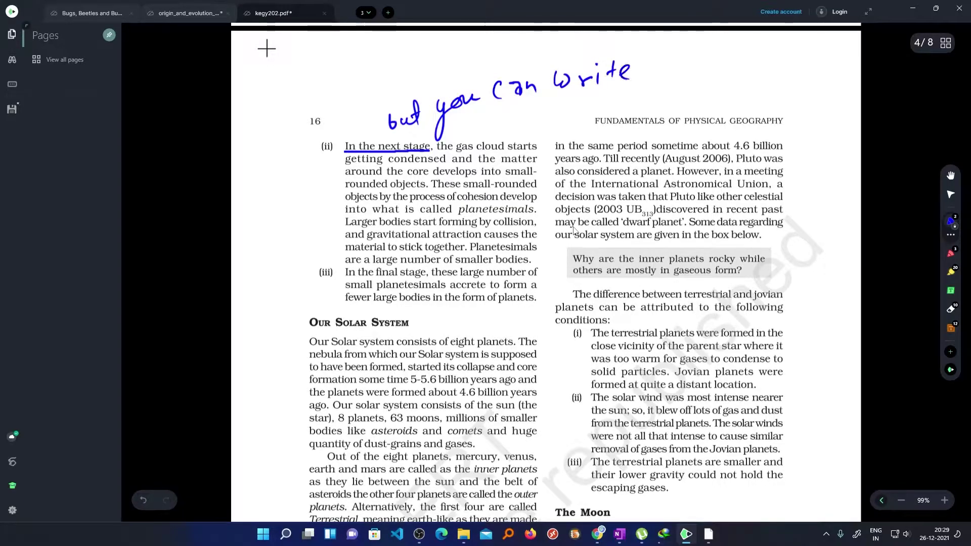
mouse_move(518, 114)
left_mouse_down()
mouse_move(517, 126)
mouse_move(533, 126)
mouse_move(567, 110)
left_mouse_up()
mouse_move(574, 108)
left_mouse_down()
mouse_move(581, 91)
mouse_move(608, 103)
left_mouse_up()
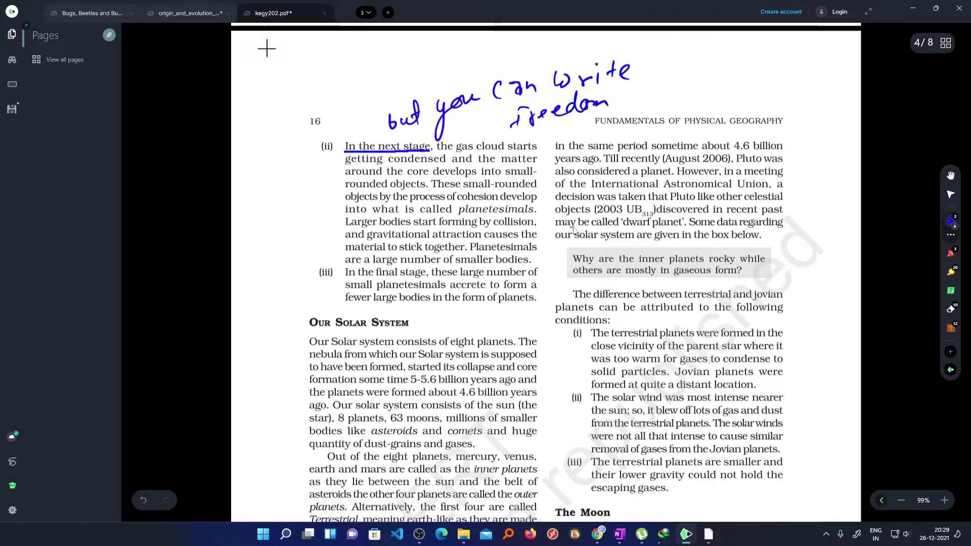
left_click_drag(457, 120, 495, 102)
left_click_drag(516, 95, 541, 92)
left_click_drag(604, 81, 614, 80)
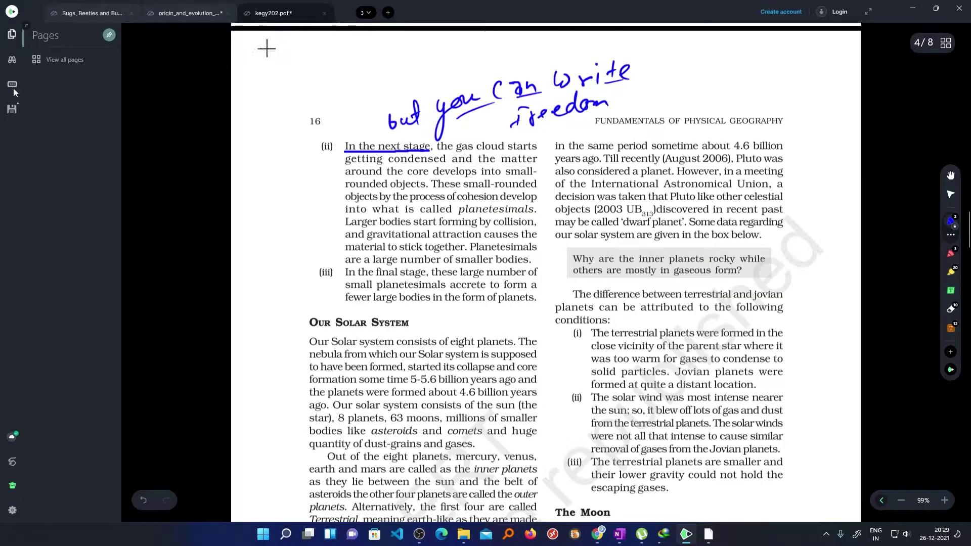
Step: Save the annotated kegy202.pdf as a Desktop copy, dismiss the unsaved-changes prompt, and return home
left_click(12, 112)
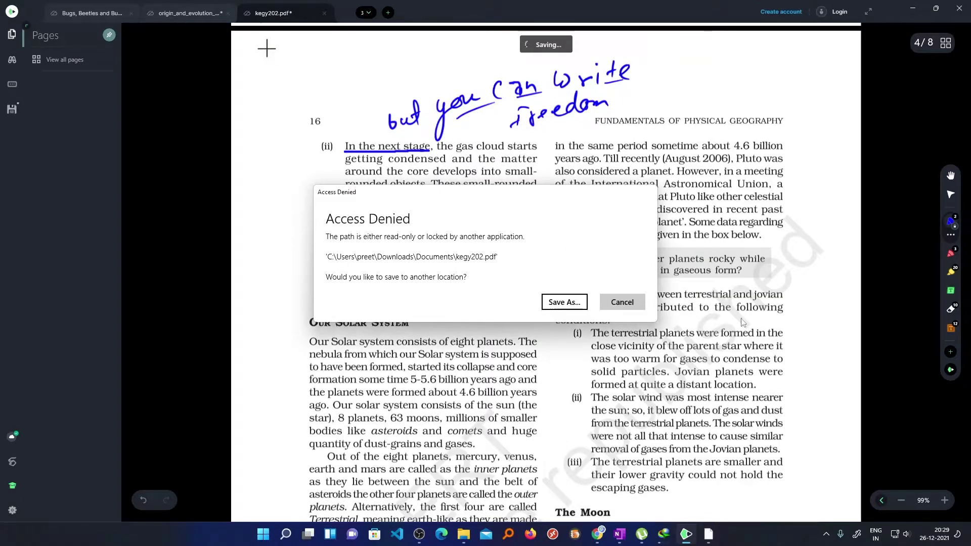
left_click(564, 302)
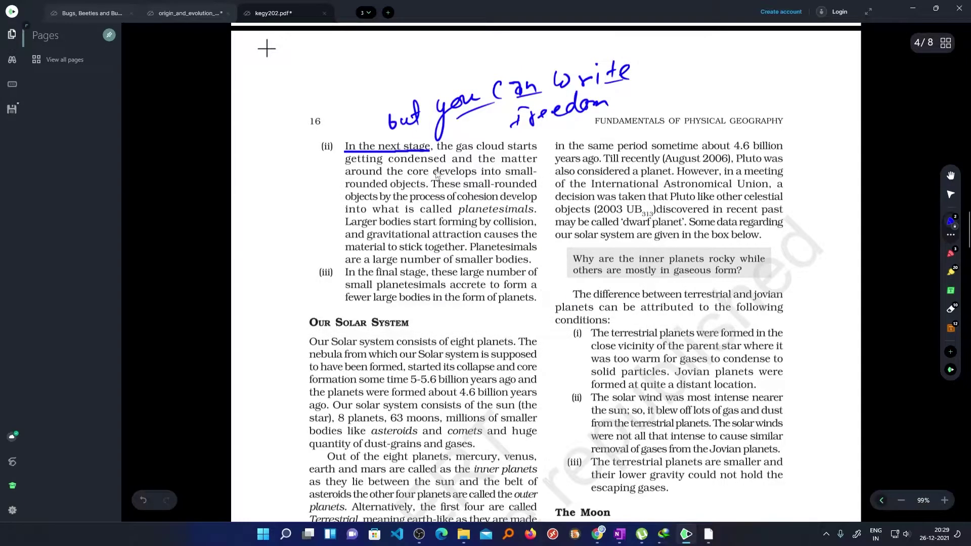
left_click(45, 88)
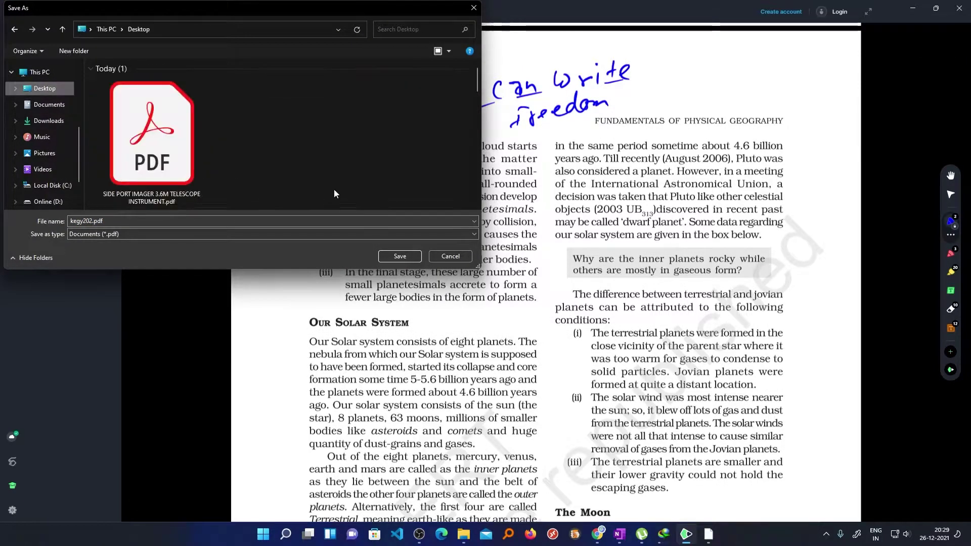
left_click(397, 255)
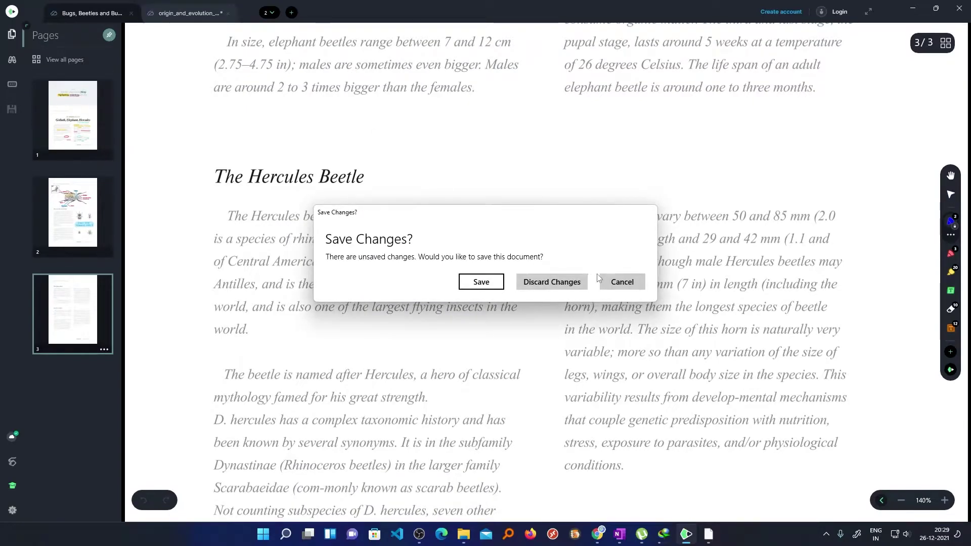
left_click(607, 282)
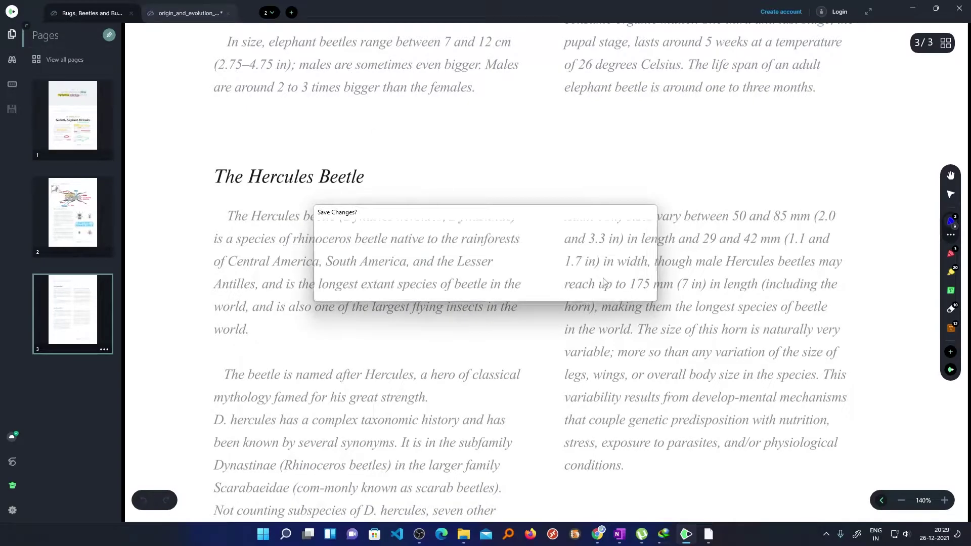
left_click(11, 14)
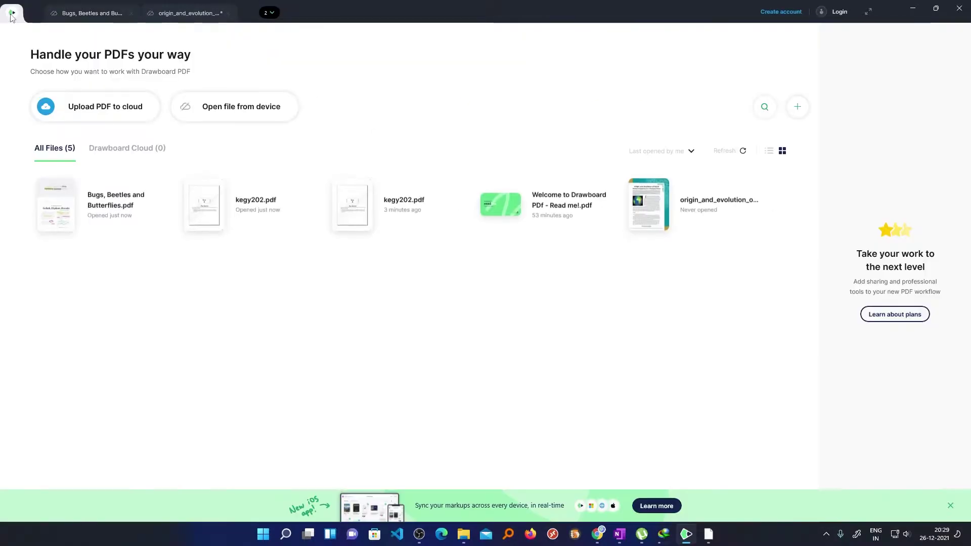
Step: Open the saved kegy202.pdf copy from the device and erase the handwritten blue ink
left_click(263, 112)
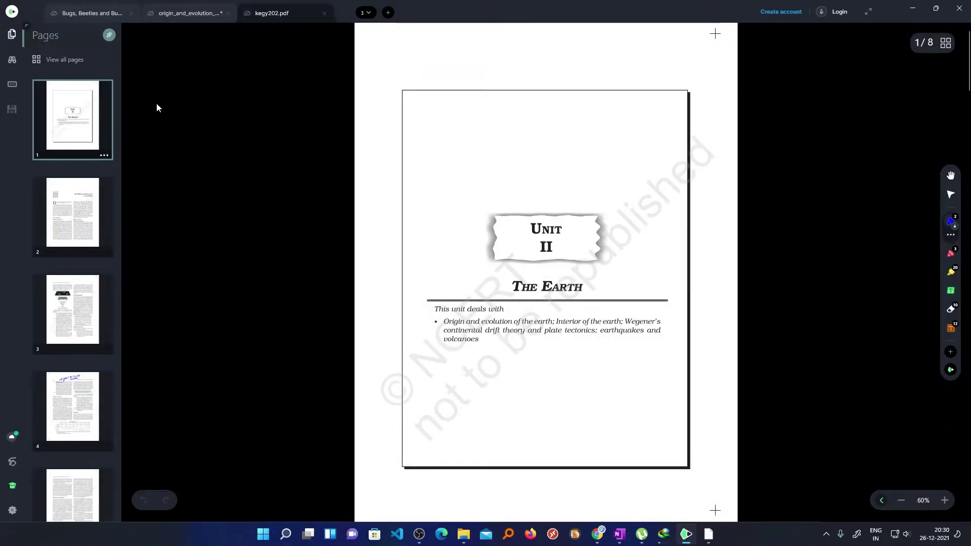
left_click(93, 197)
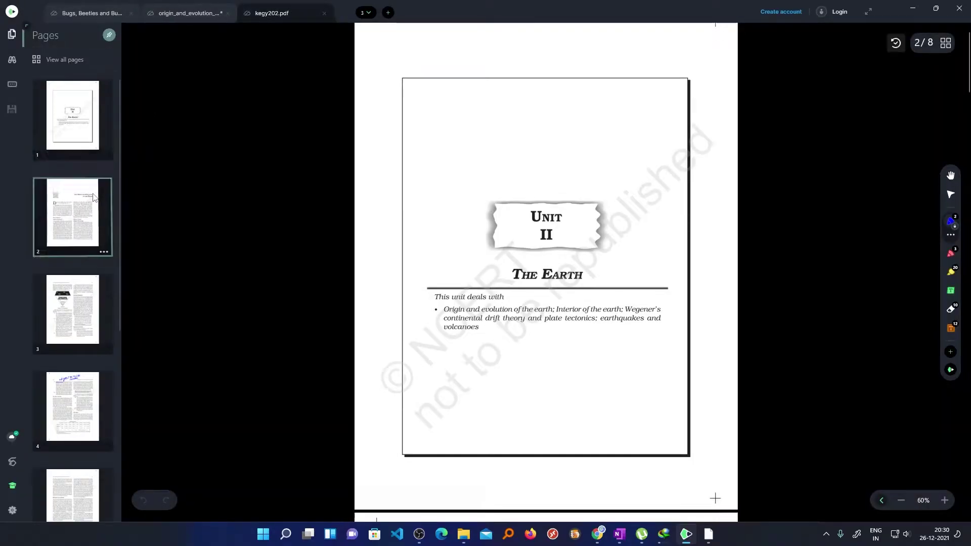
scroll(567, 49, "down", 2)
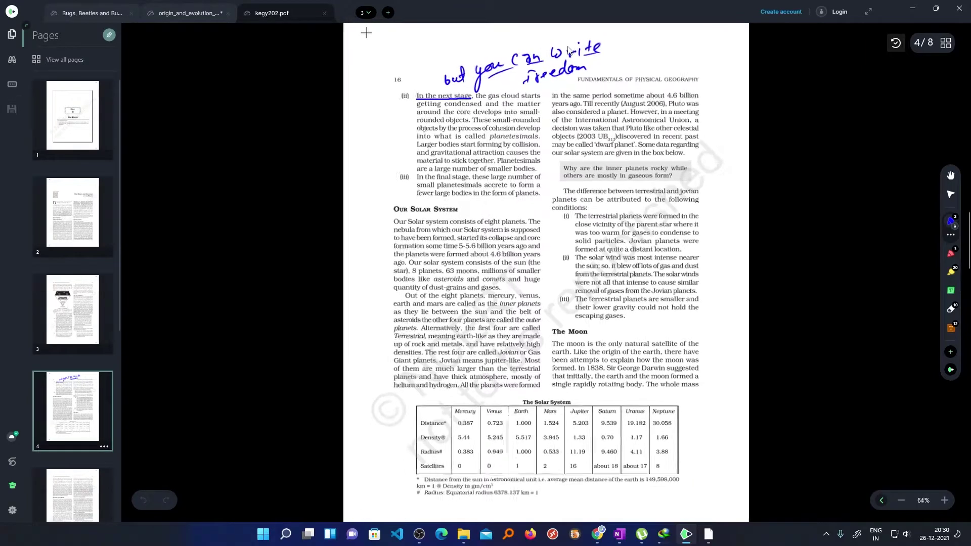
scroll(567, 49, "up", 5)
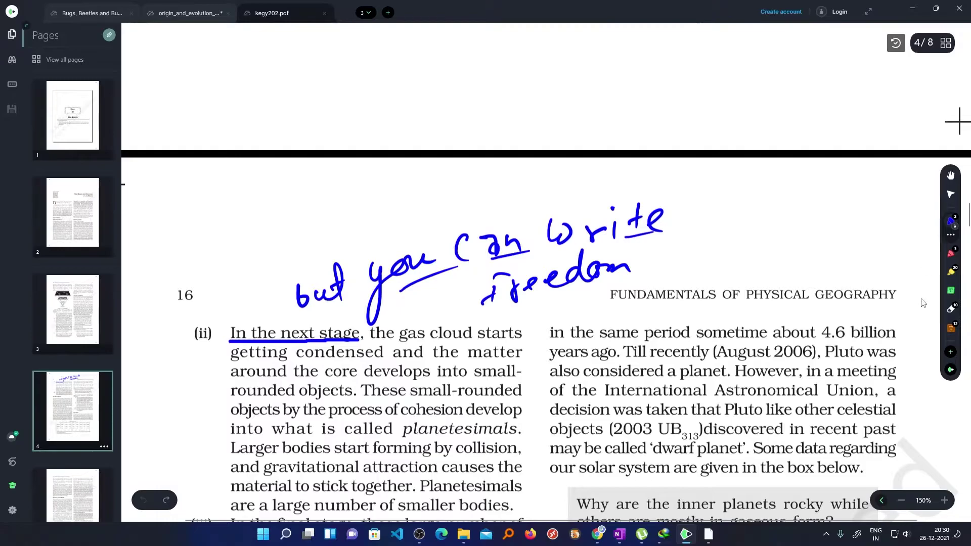
left_click(951, 308)
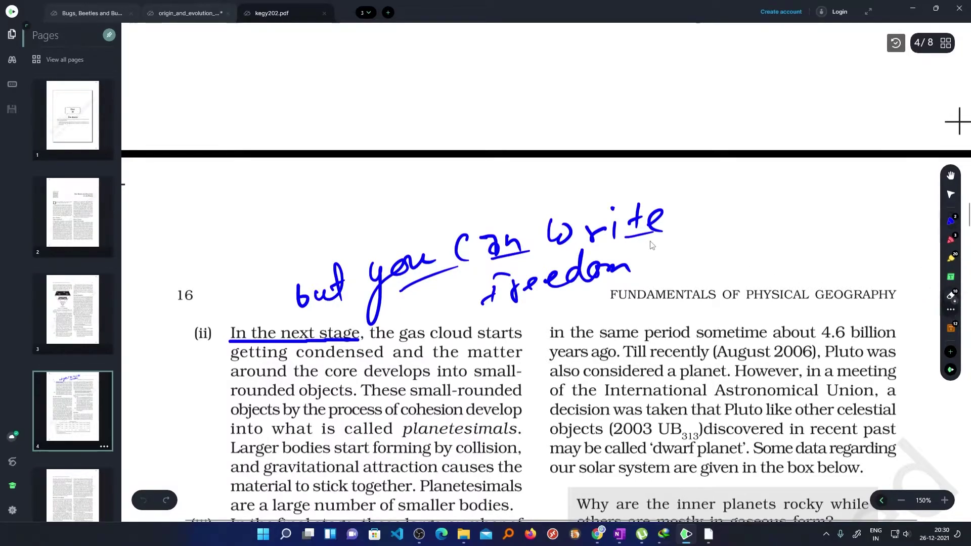
mouse_move(652, 245)
left_mouse_down()
mouse_move(550, 233)
mouse_move(298, 293)
mouse_move(321, 324)
mouse_move(587, 271)
mouse_move(505, 288)
mouse_move(526, 300)
mouse_move(488, 300)
mouse_move(524, 251)
mouse_move(330, 288)
mouse_move(652, 214)
mouse_move(637, 234)
mouse_move(616, 205)
mouse_move(417, 292)
left_mouse_up()
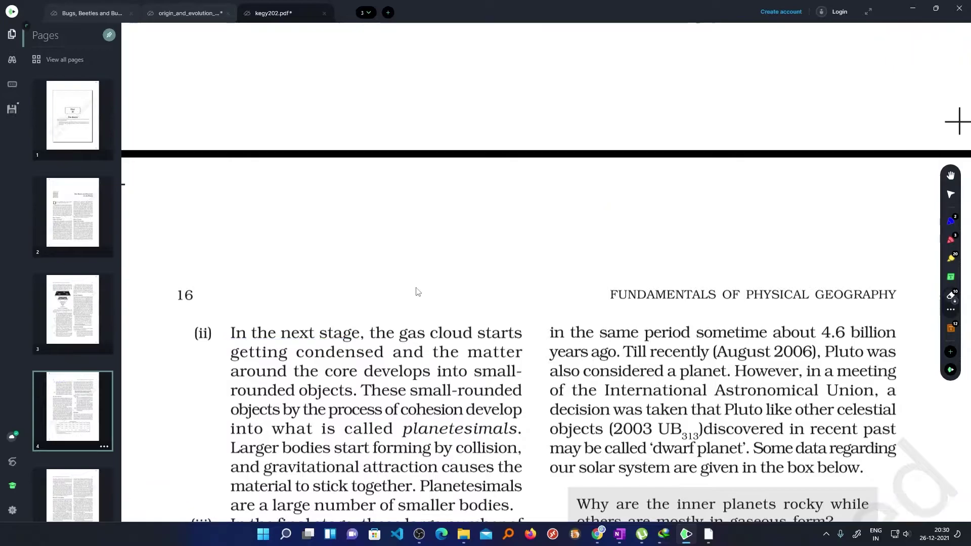
Step: Set the pen to 65% opacity with a pink colour
left_click(951, 222)
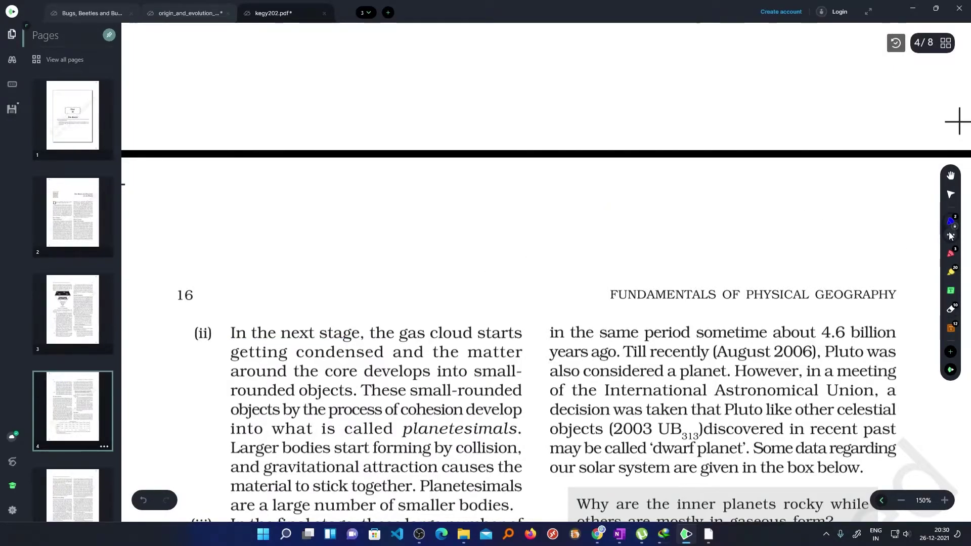
left_click(950, 235)
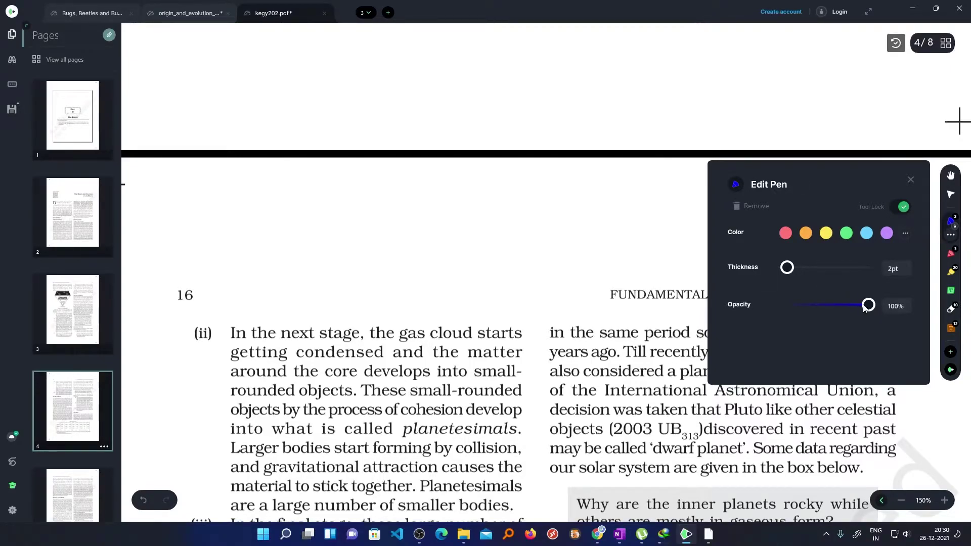
left_click_drag(865, 307, 835, 309)
left_click(806, 233)
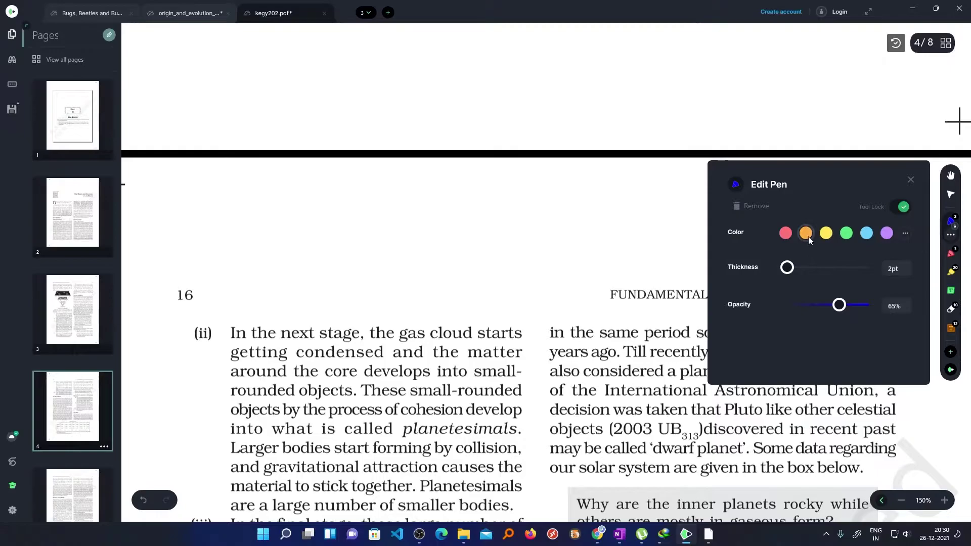
left_click(420, 226)
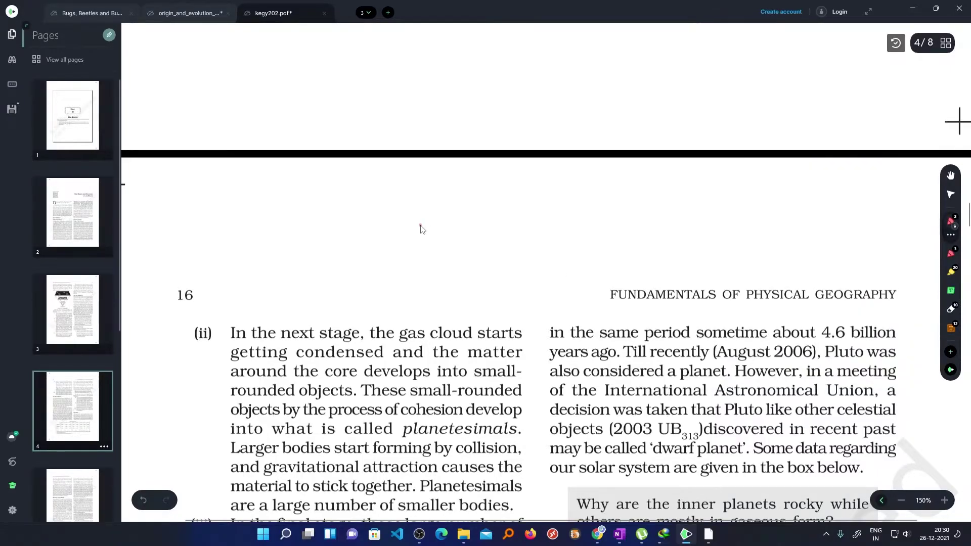
Step: Handwrite 'Select' above the page 16 heading and underline it
left_click_drag(289, 217, 285, 236)
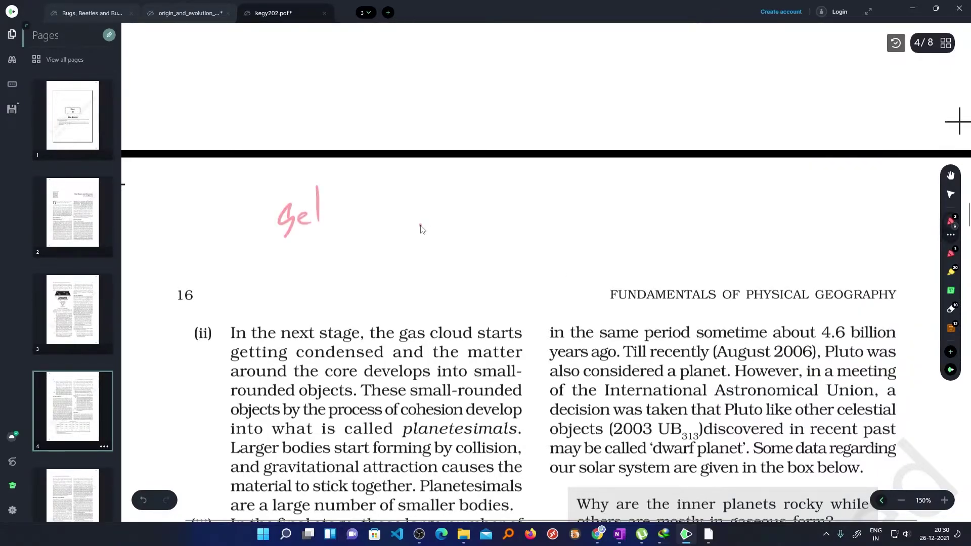
left_click_drag(325, 211, 337, 218)
left_click_drag(356, 193, 353, 206)
left_click_drag(365, 170, 365, 205)
left_click_drag(357, 192, 375, 186)
left_click_drag(291, 254, 428, 199)
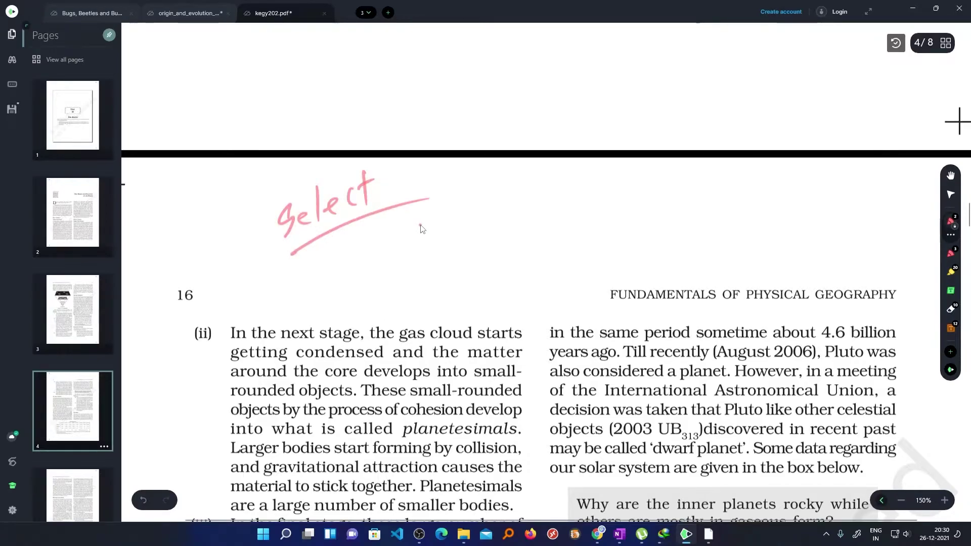
Step: Handwrite the word 'find' above the page heading
scroll(417, 226, "down", 6)
scroll(415, 226, "up", 3)
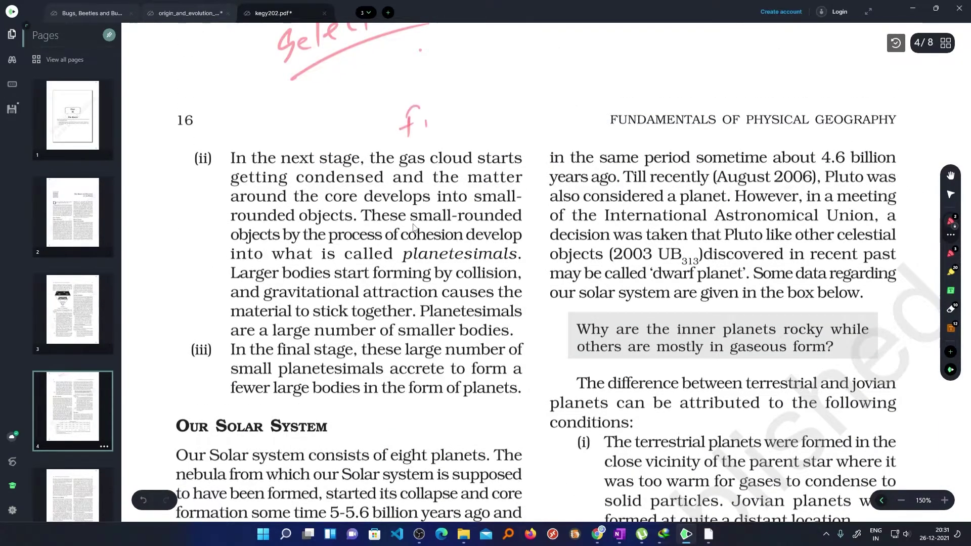
left_click_drag(458, 111, 463, 90)
left_click(951, 251)
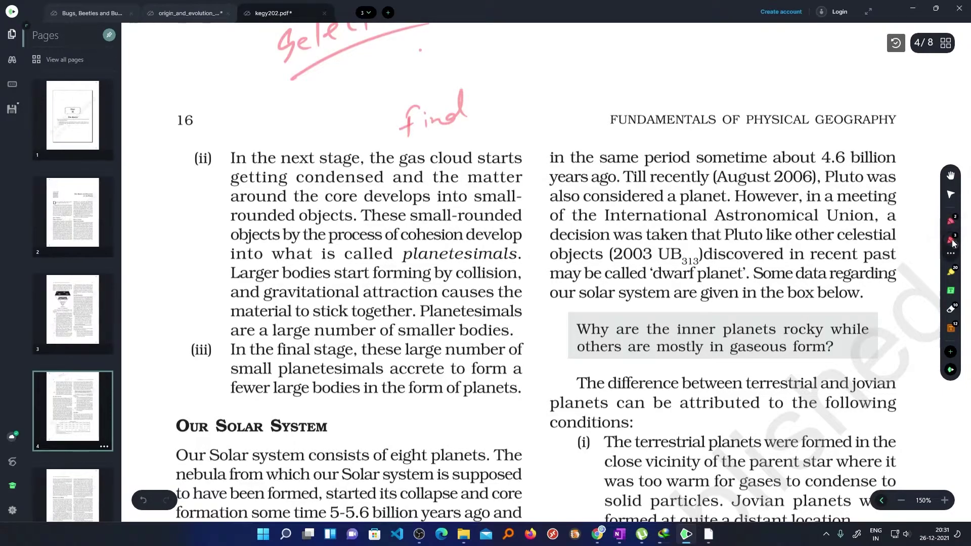
Step: Change the third pen's colour to yellow
left_click(951, 253)
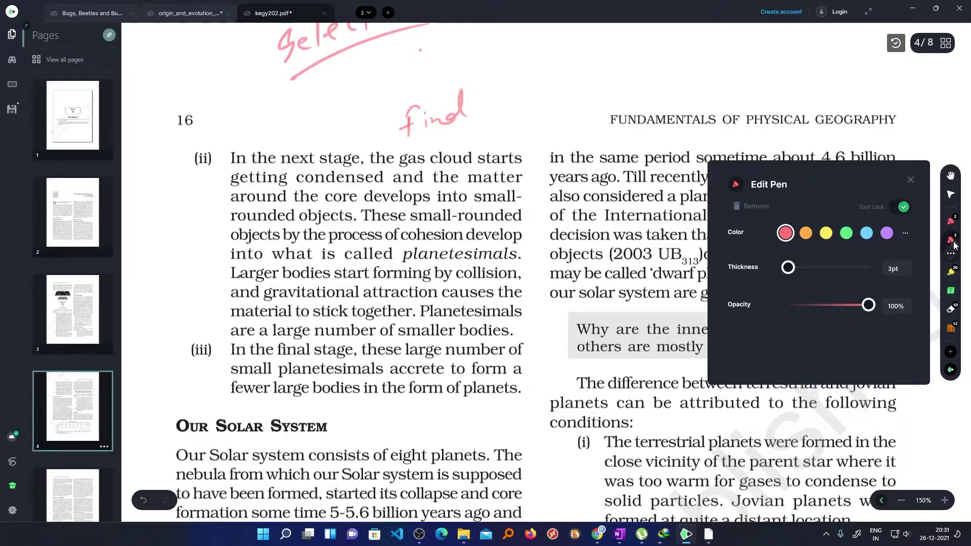
left_click(826, 233)
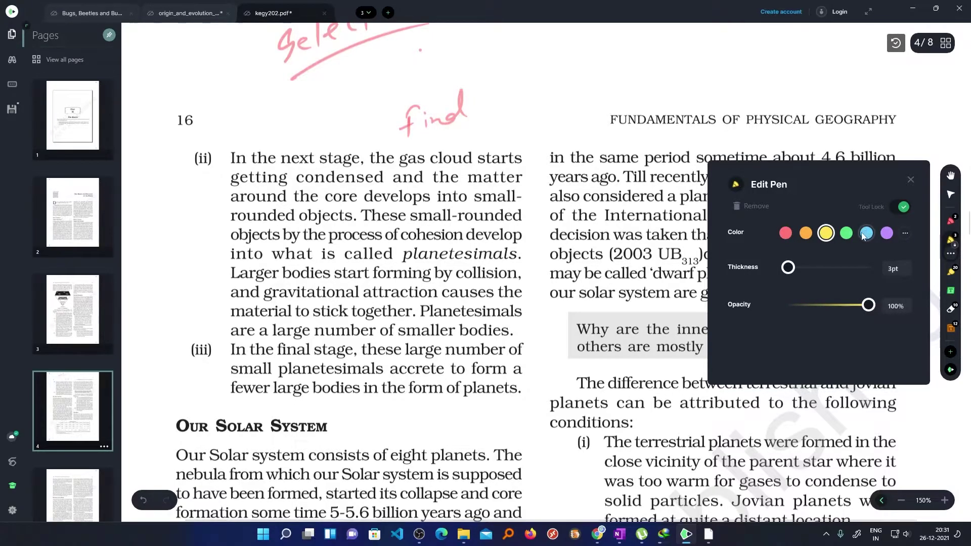
left_click(904, 144)
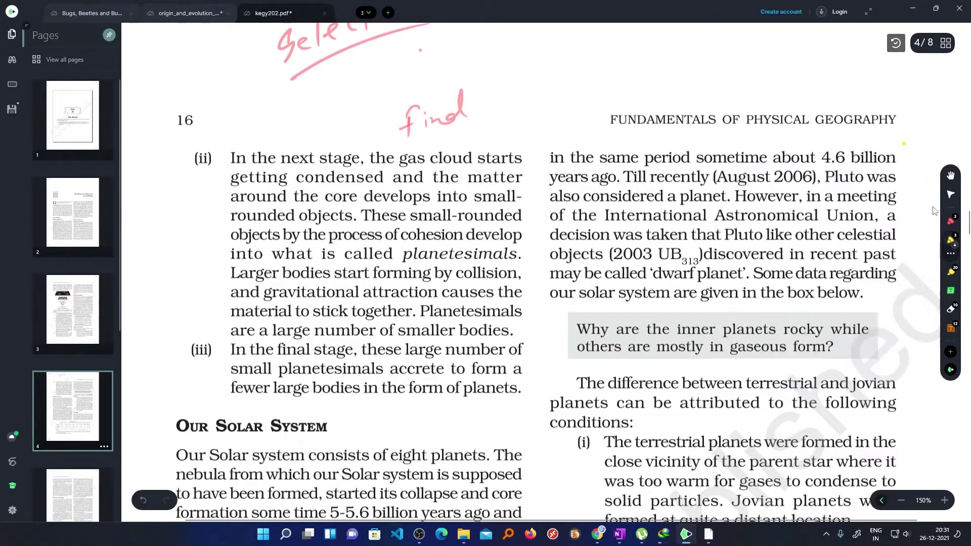
Step: Draw a red stroke near the right column's top and a yellow stroke beside 'find'
left_click(951, 220)
left_click_drag(578, 147, 519, 180)
left_click(950, 252)
left_click_drag(583, 85, 483, 107)
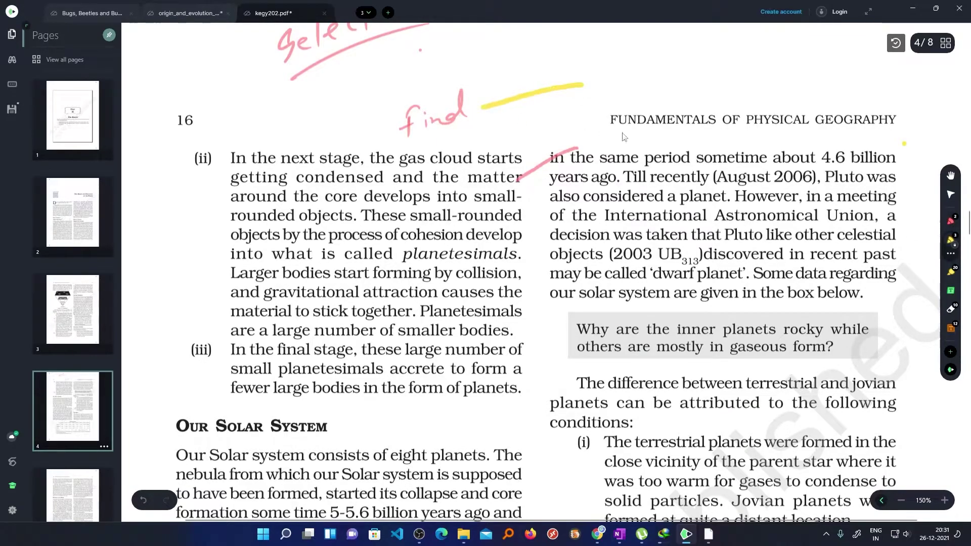
Step: Highlight 'Till recently (August 2006)' in yellow with the highlighter
left_click(952, 274)
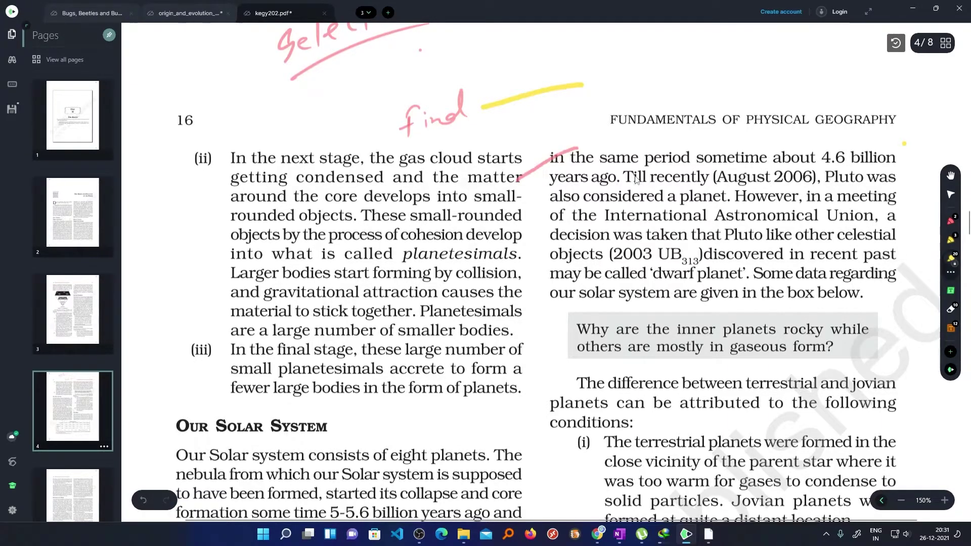
left_click_drag(624, 177, 719, 178)
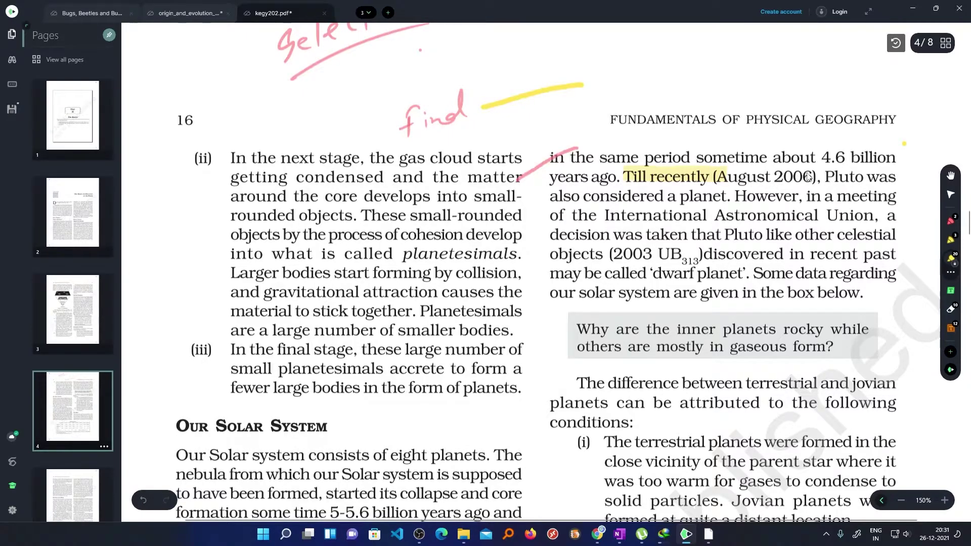
left_click_drag(814, 177, 817, 178)
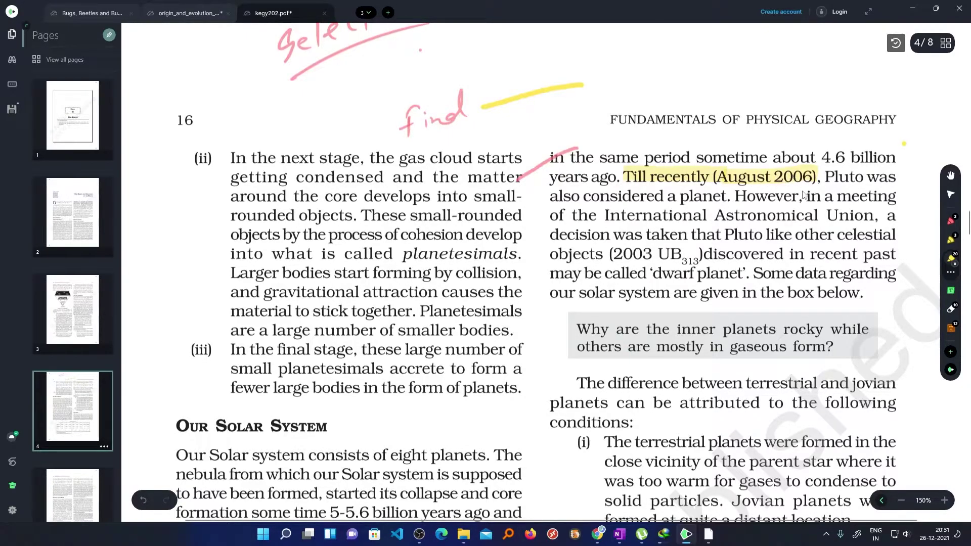
left_click(950, 258)
Step: In maximized Acrobat, highlight 'At a later d' in yellow with the Highlight Text tool
key("alt+Tab")
left_click_drag(496, 28, 504, 14)
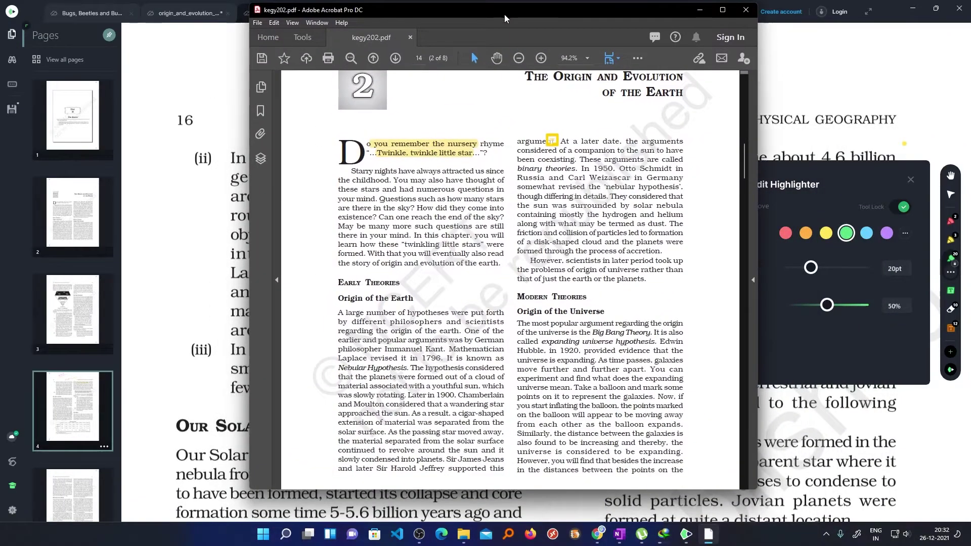
double_click(505, 10)
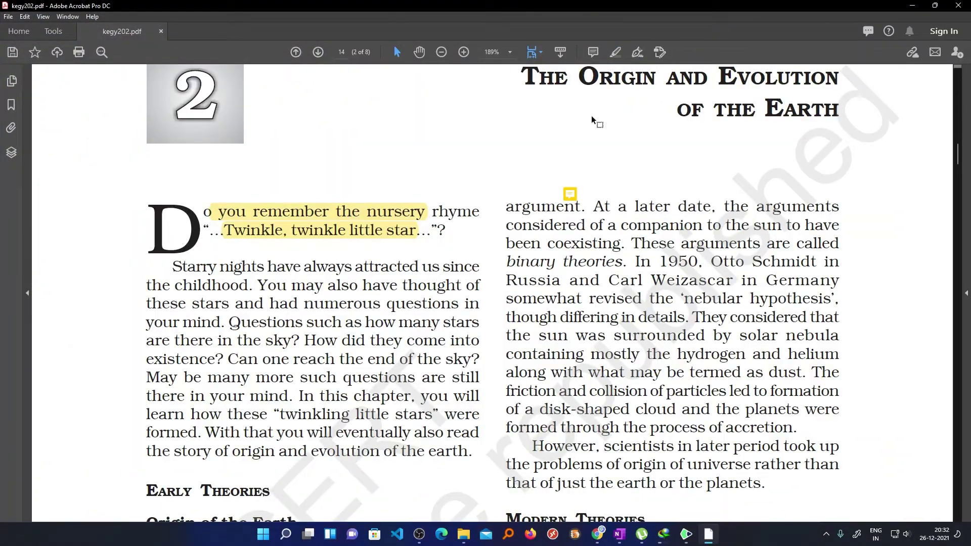
left_click(614, 53)
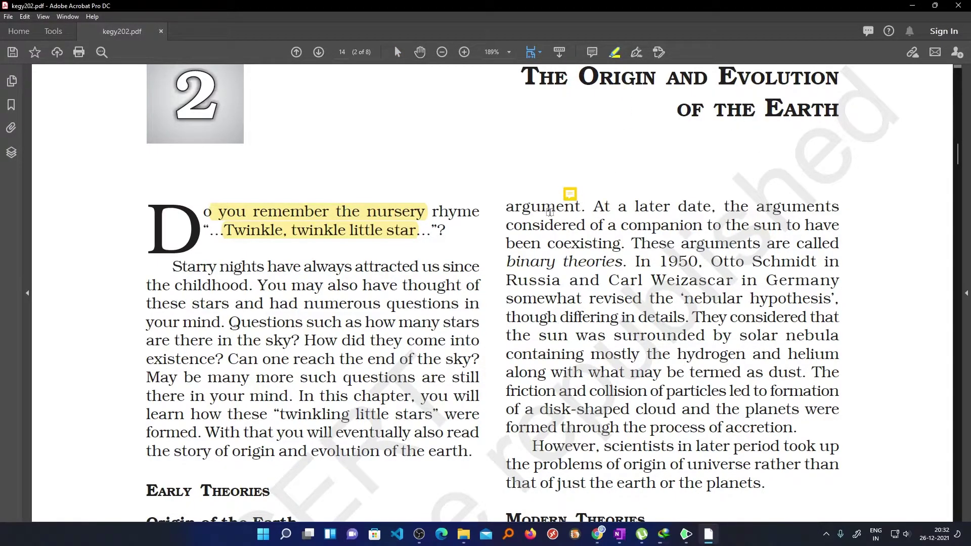
left_click_drag(593, 207, 689, 208)
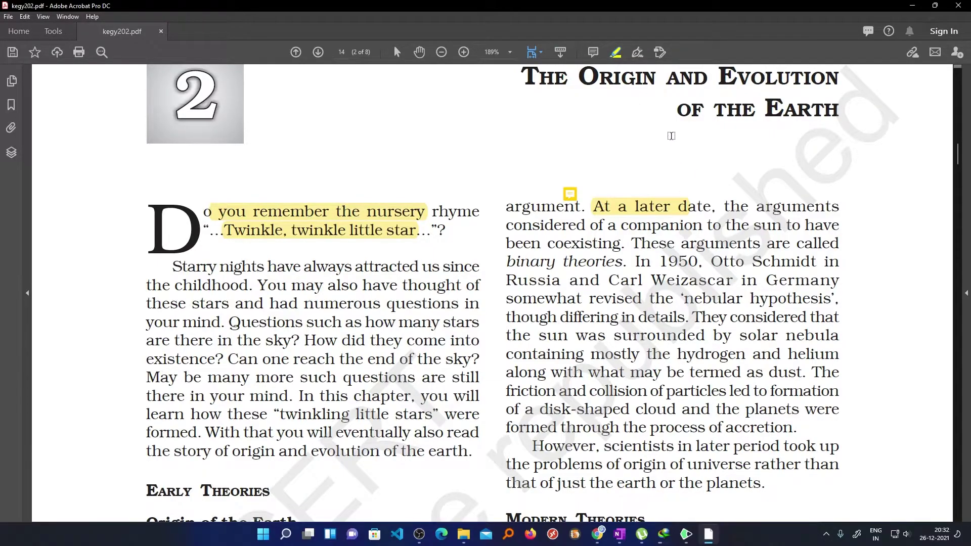
left_click(617, 53)
Step: Back in Drawboard PDF, set the highlighter to yellow and highlight 'a planet.'
left_click(913, 5)
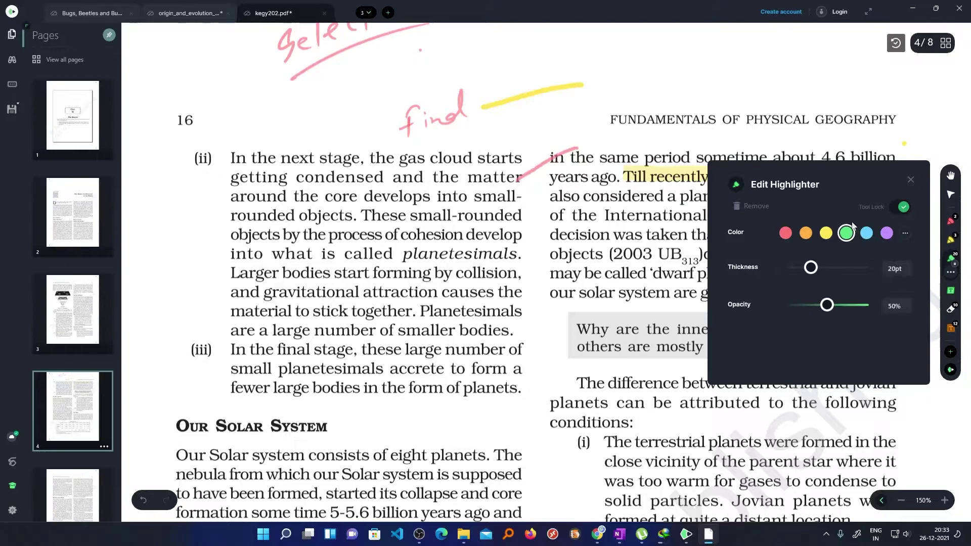
left_click(826, 235)
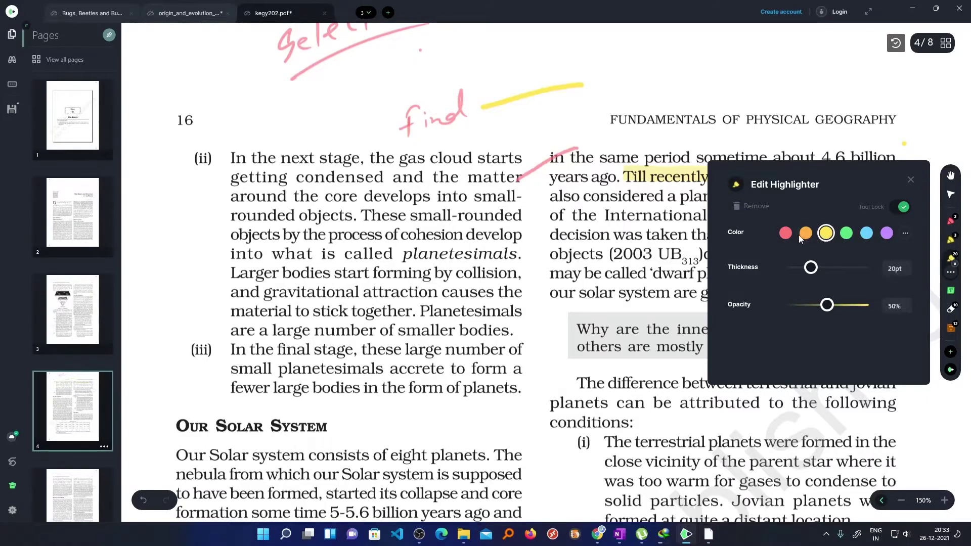
left_click(910, 180)
left_click_drag(665, 198, 810, 198)
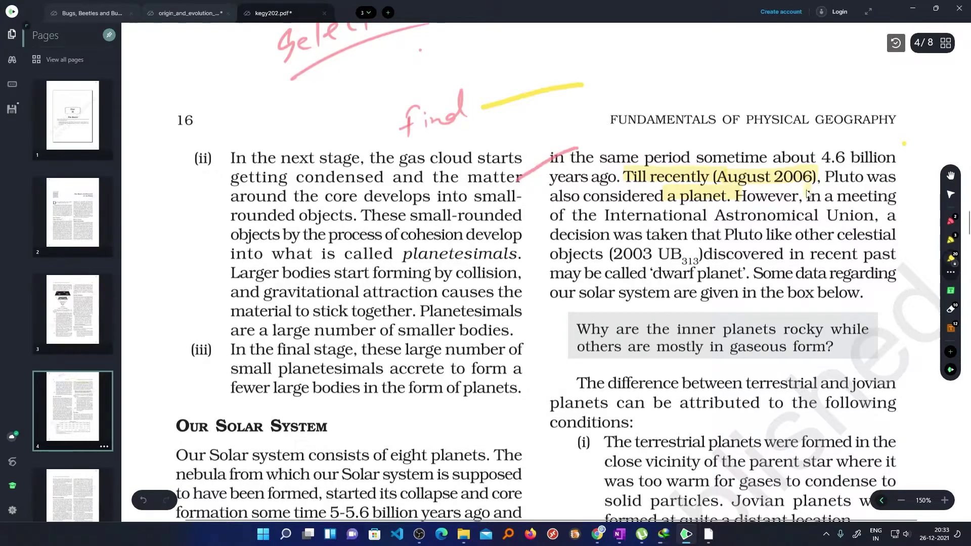
Step: Highlight the first two lines of item (ii) in green, undoing the extra line
left_click(950, 293)
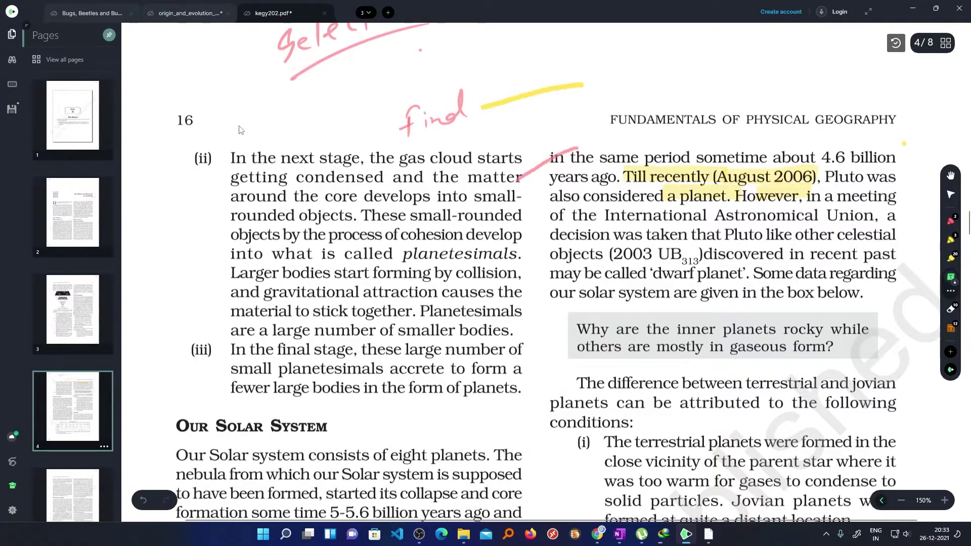
left_click_drag(231, 158, 588, 163)
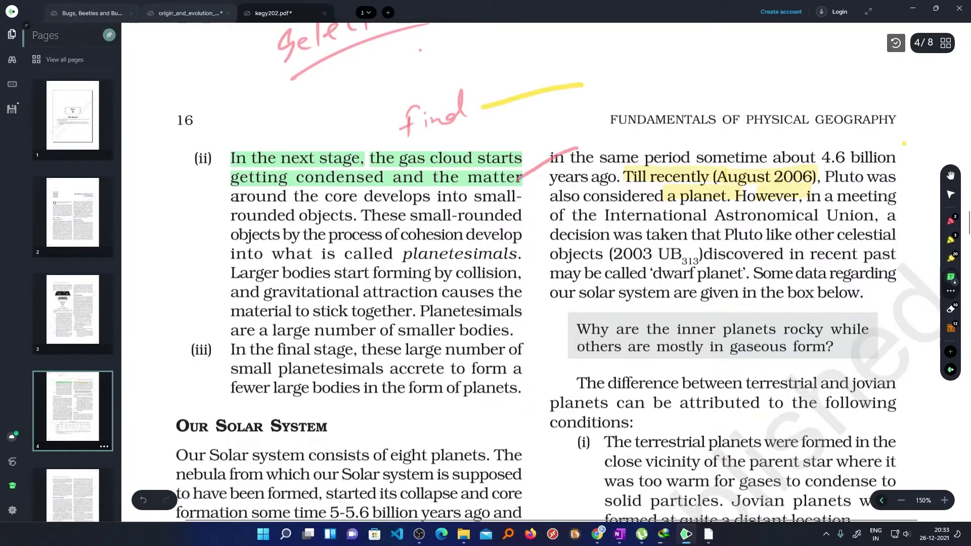
left_click_drag(237, 197, 516, 197)
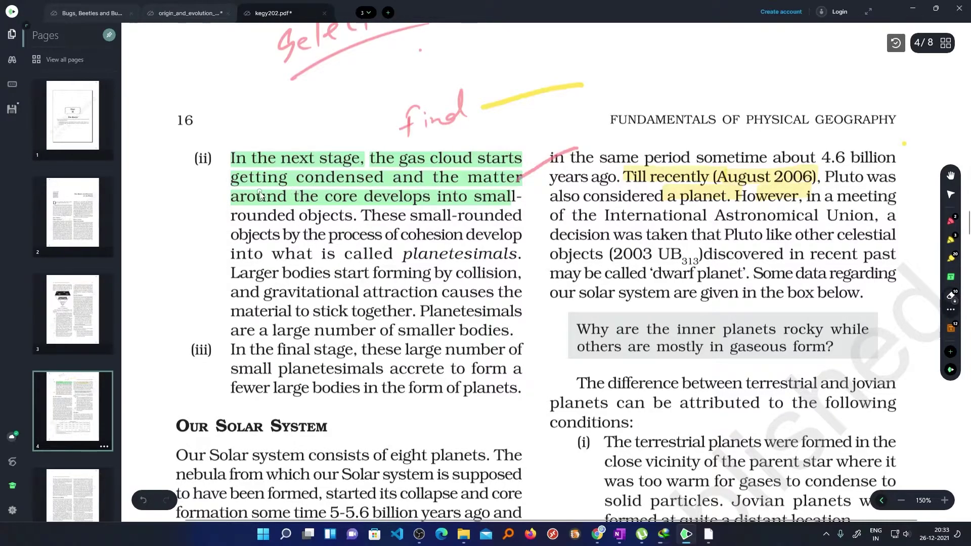
key("ctrl+z")
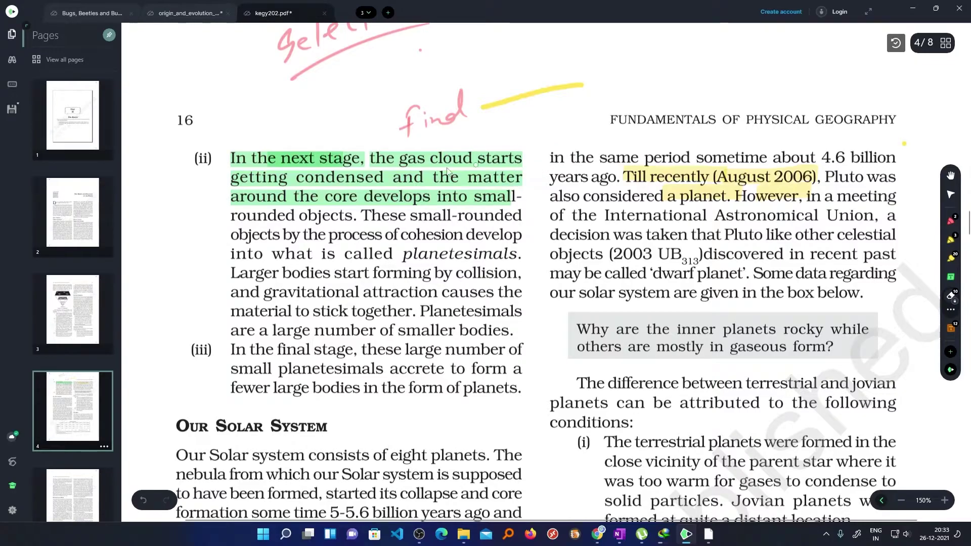
key("ctrl+z")
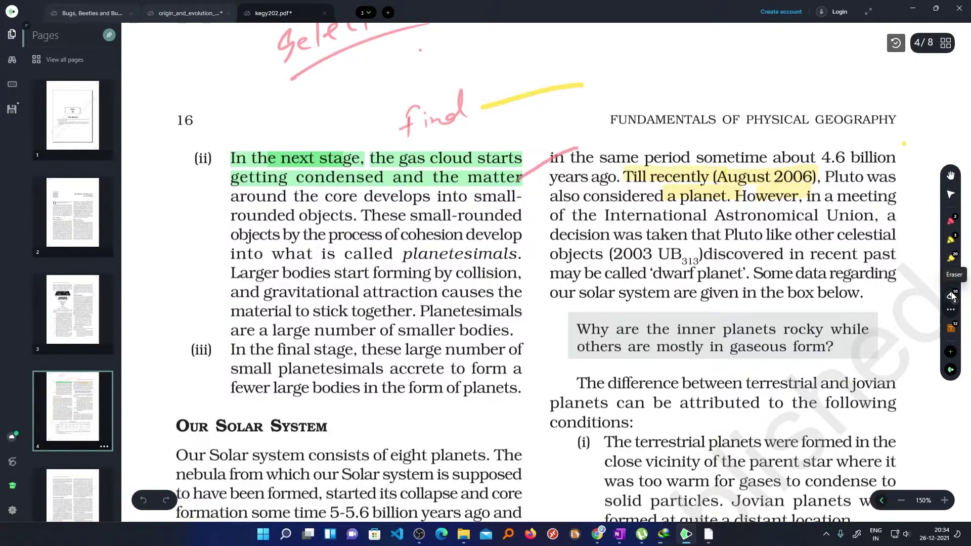
Step: Highlight 'objects.' yellow, underline 'These' in red, and strike through 'small-rounded'
left_click(952, 296)
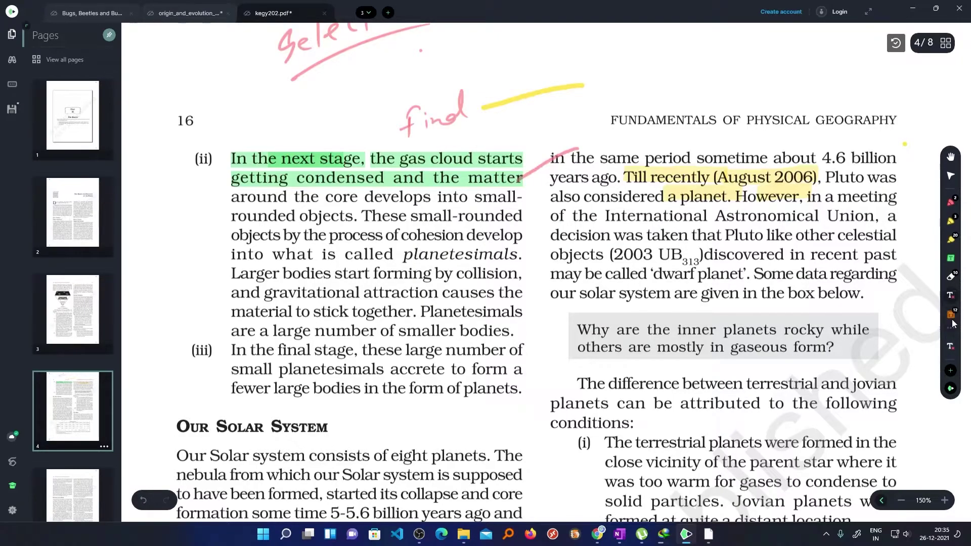
double_click(329, 217)
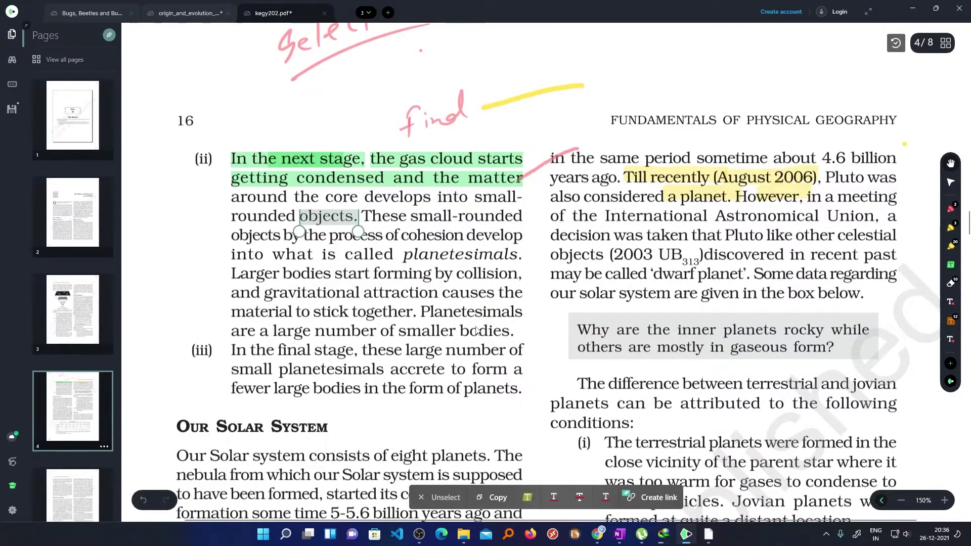
left_click(530, 498)
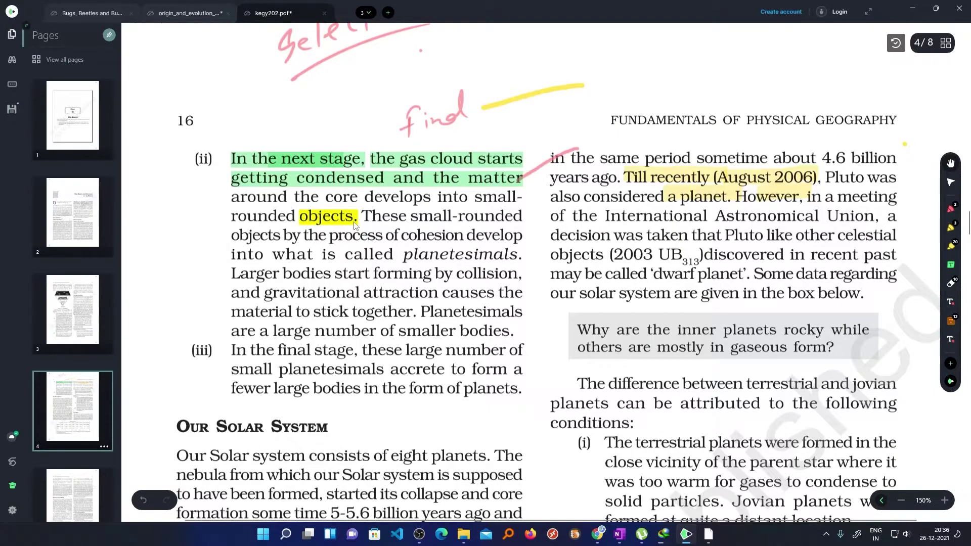
double_click(385, 217)
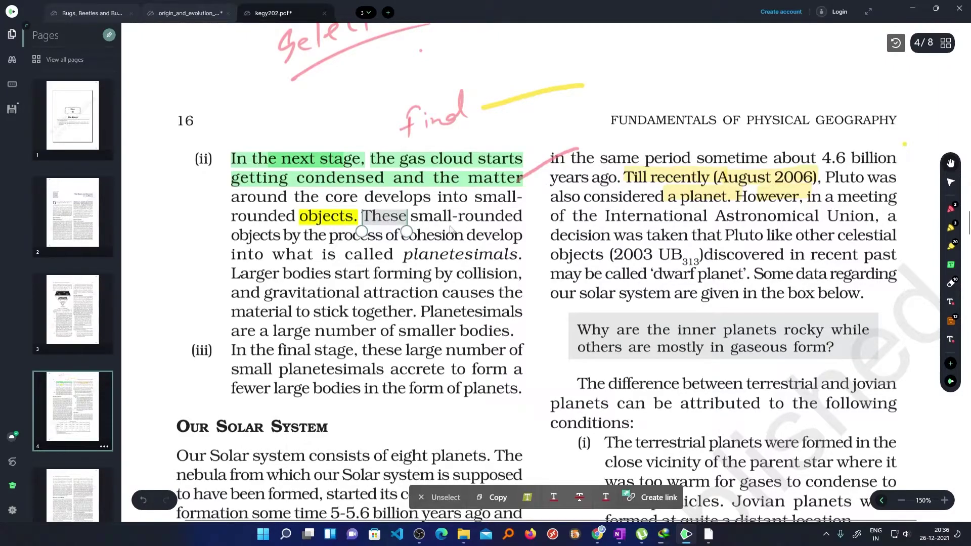
left_click(555, 497)
double_click(455, 218)
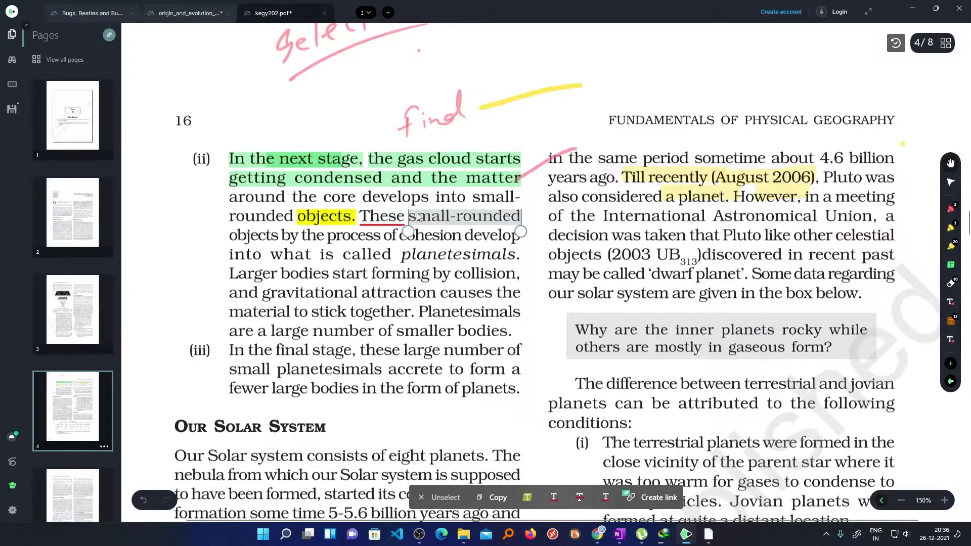
left_click(580, 498)
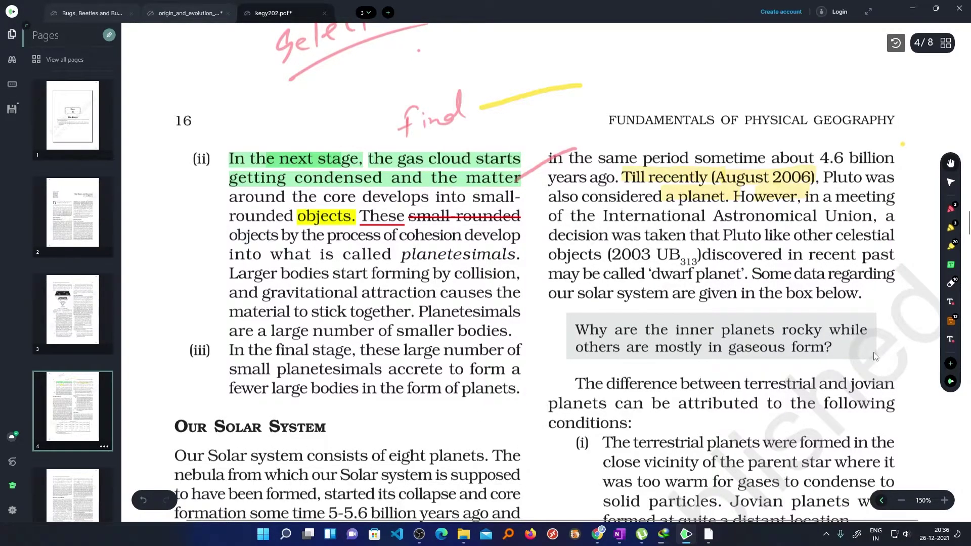
Step: Draw an arrow pointing at the question box about rocky inner planets
left_click(951, 364)
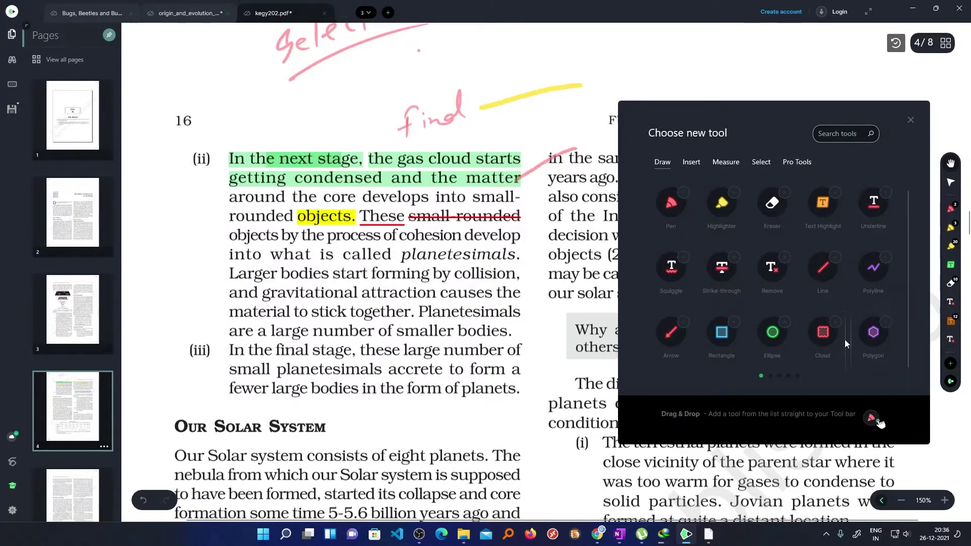
left_click(691, 163)
key("Escape")
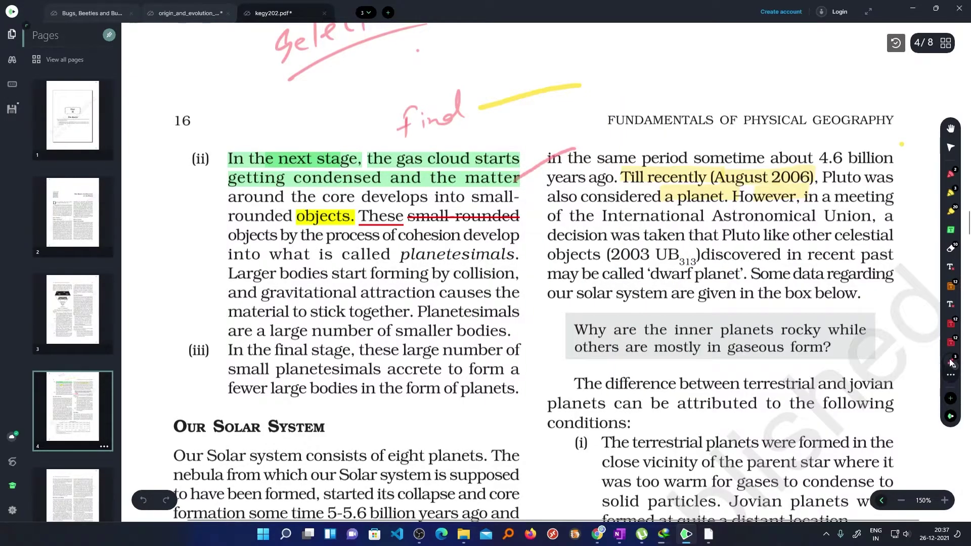
left_click_drag(783, 369, 652, 369)
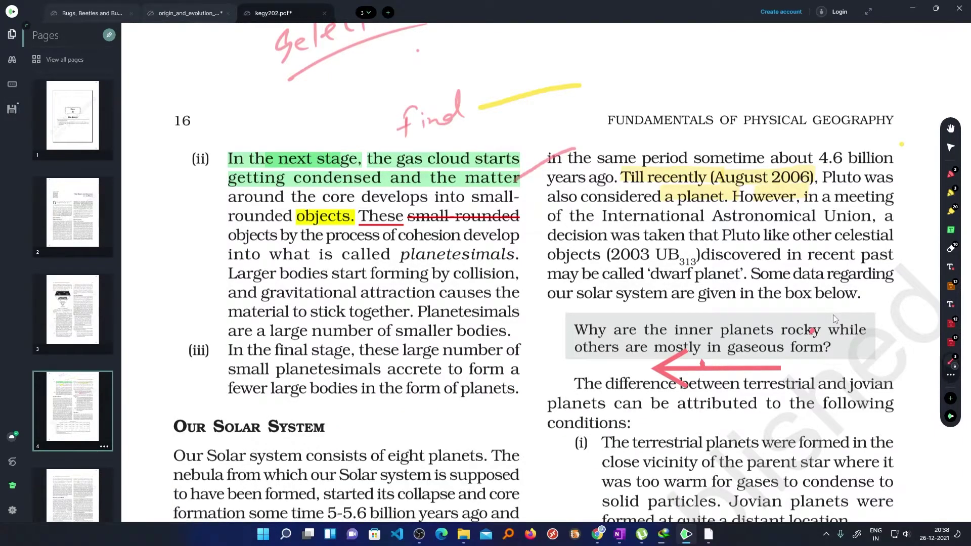
left_click(324, 13)
Step: Close kegy202.pdf and Bugs, Beetles and Butterflies.pdf, discarding changes in both
left_click(295, 66)
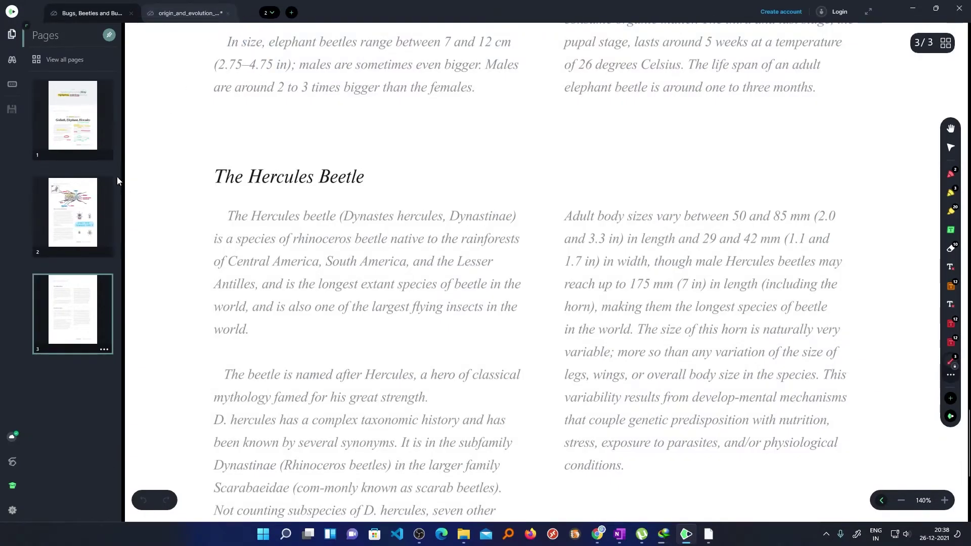
left_click(84, 195)
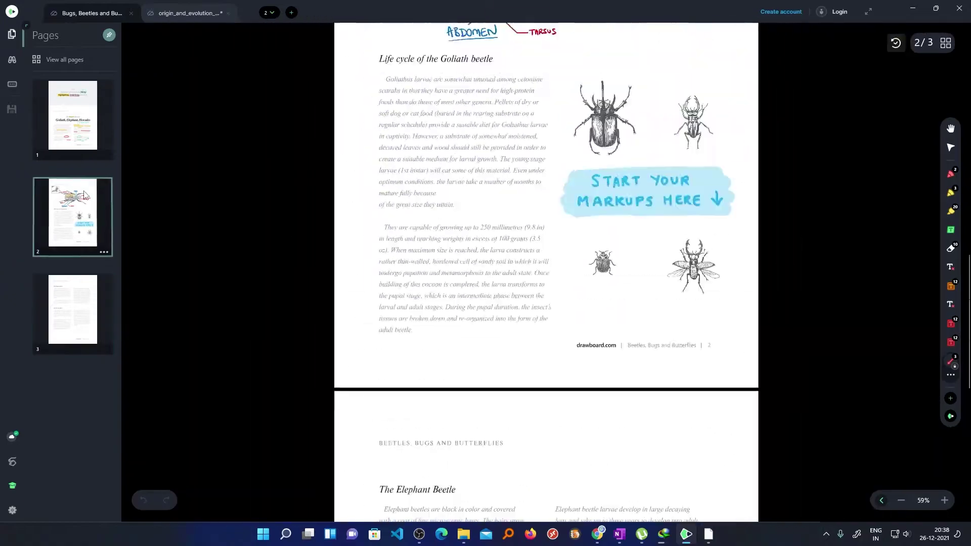
scroll(601, 105, "up", 2)
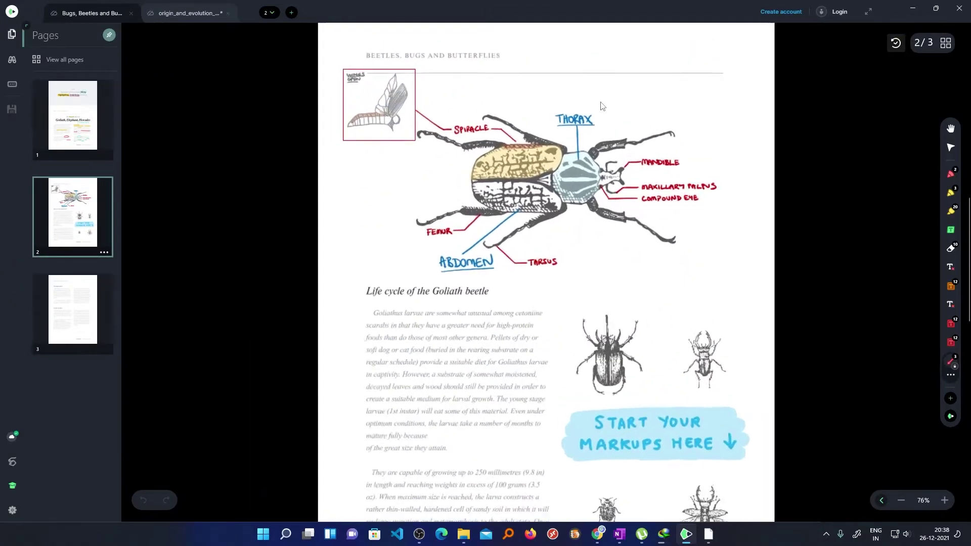
scroll(600, 105, "up", 4)
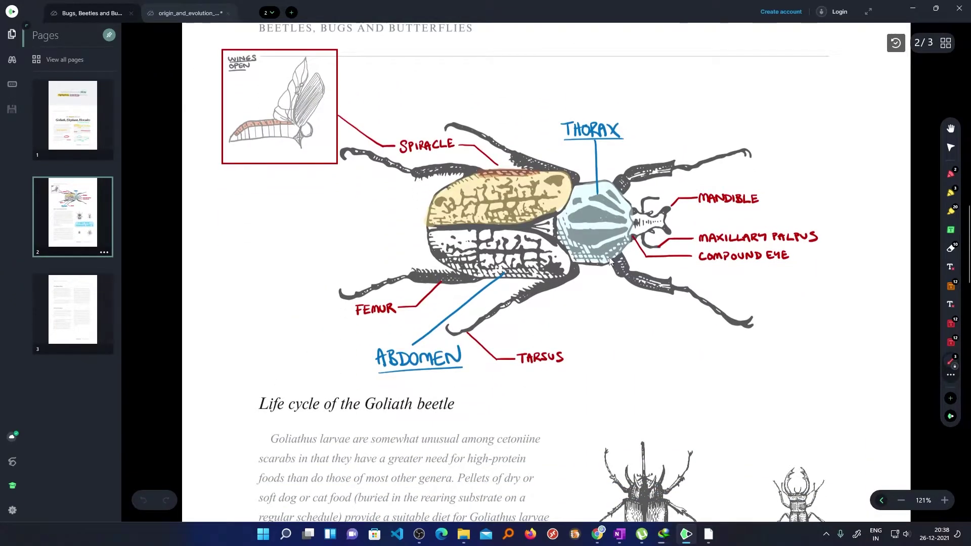
scroll(609, 260, "up", 2)
scroll(609, 260, "down", 2)
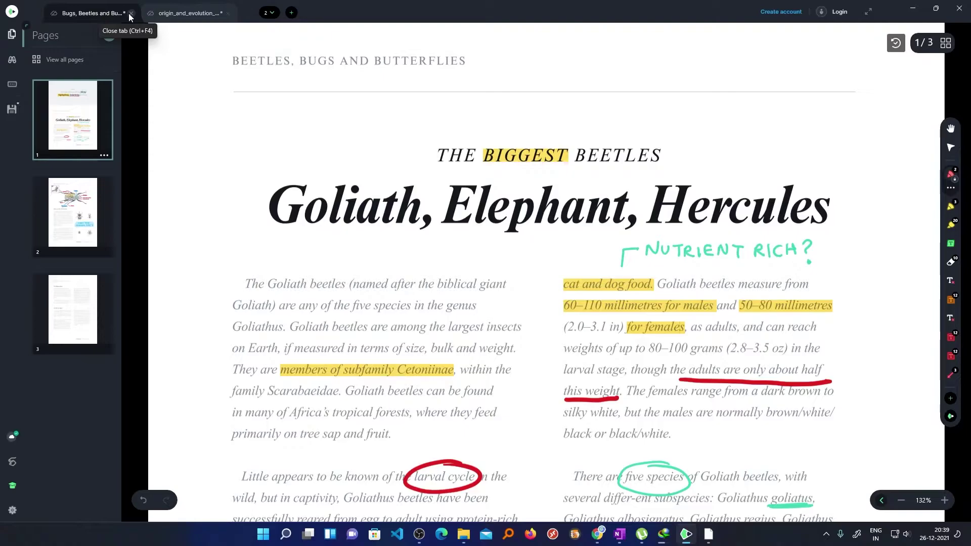
left_click(131, 13)
left_click(551, 281)
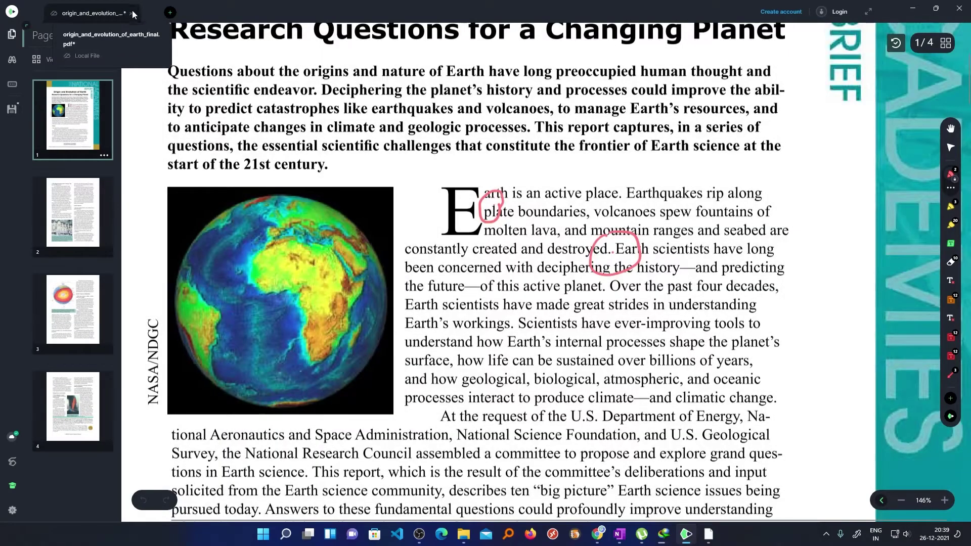
Step: Close the Earth origins document without saving and open the Getting started dialog
left_click(131, 13)
left_click(550, 282)
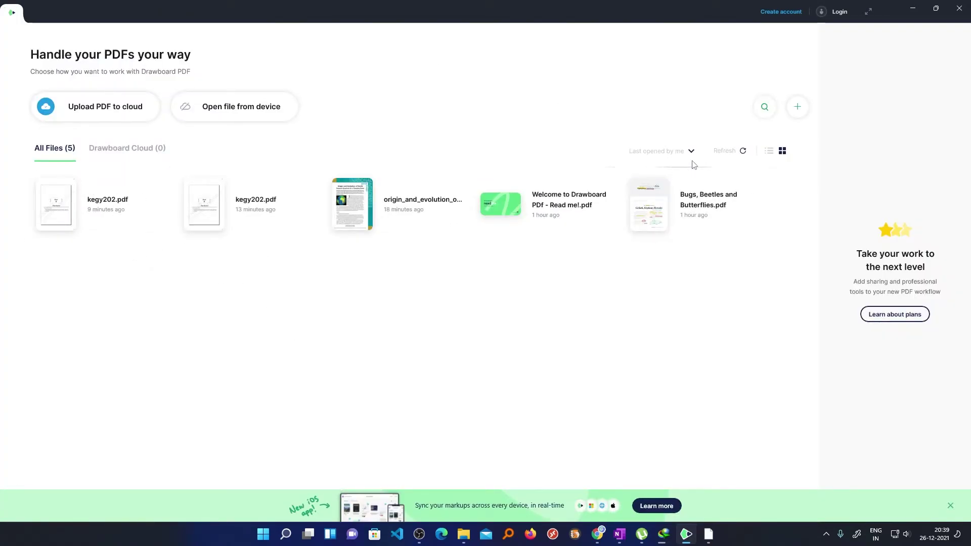
left_click(797, 107)
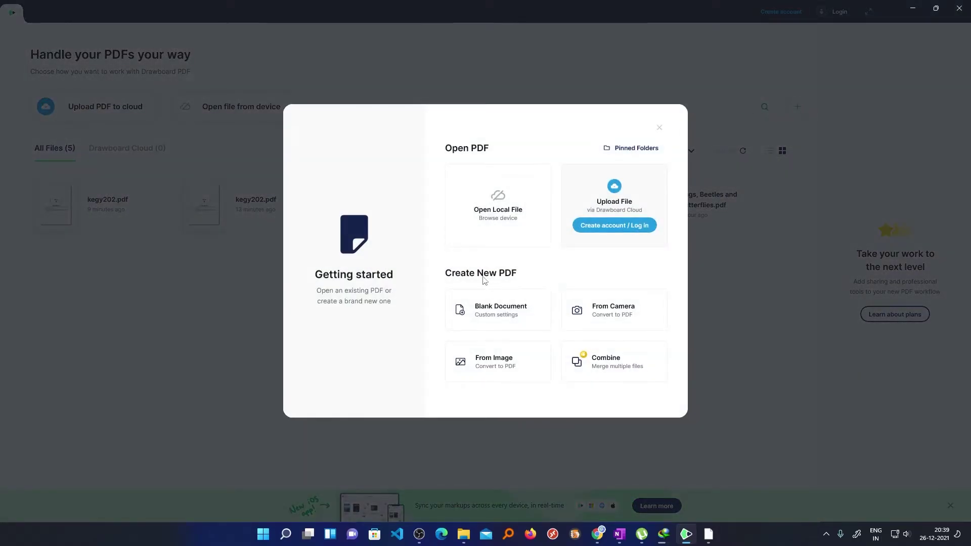
Step: Choose Blank Document with A4 page size and 3 pages
left_click(502, 316)
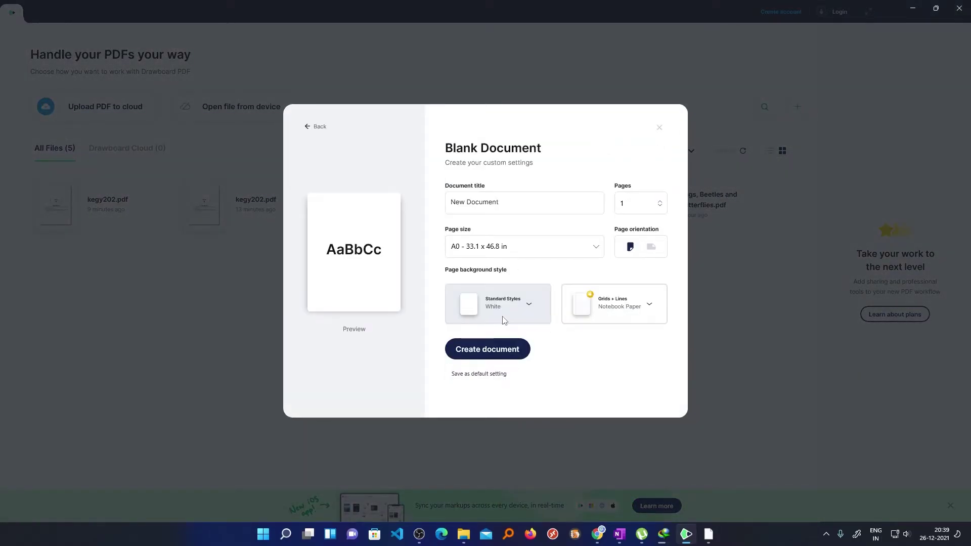
left_click(514, 245)
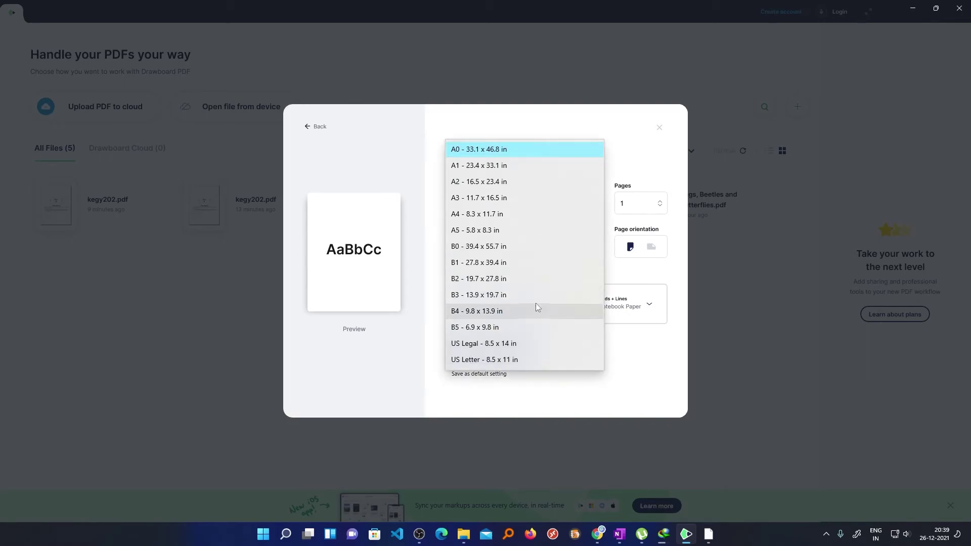
left_click(482, 216)
left_click(648, 196)
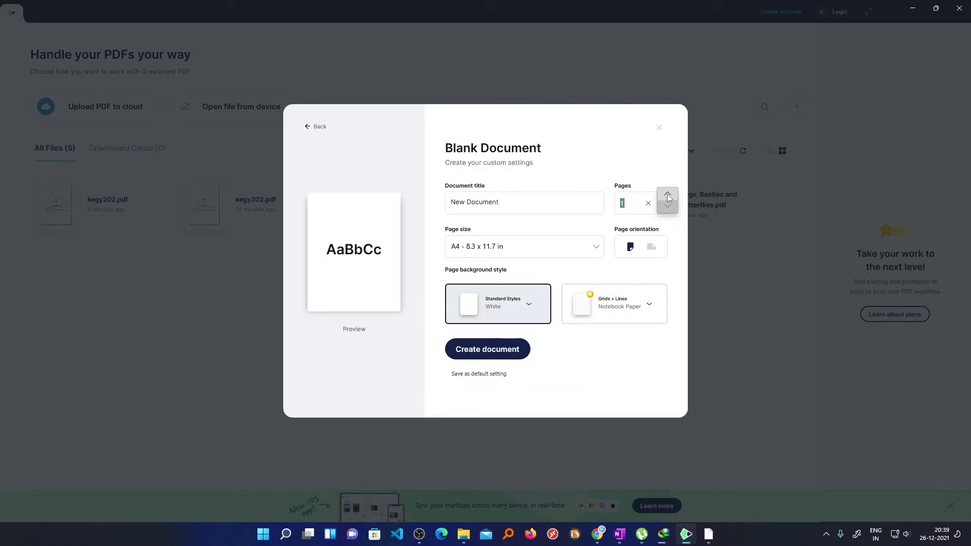
type("4")
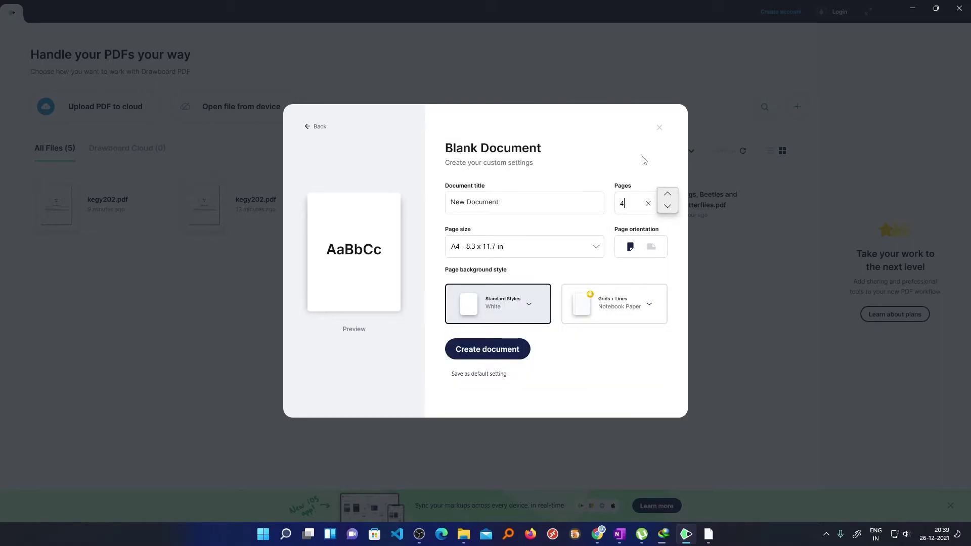
left_click(667, 206)
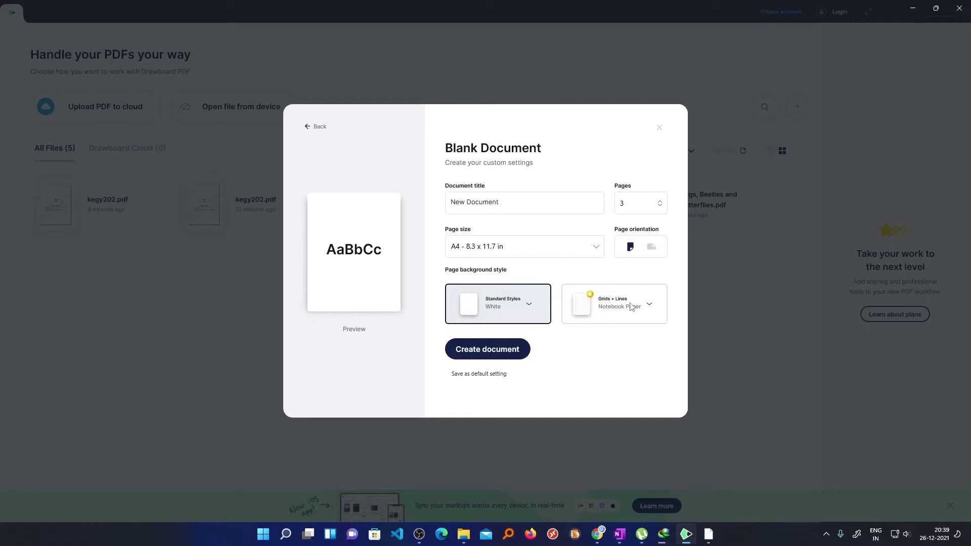
Step: Pick the Vintage Paper background, briefly viewing Grids + Lines and the upgrade plans
left_click(536, 308)
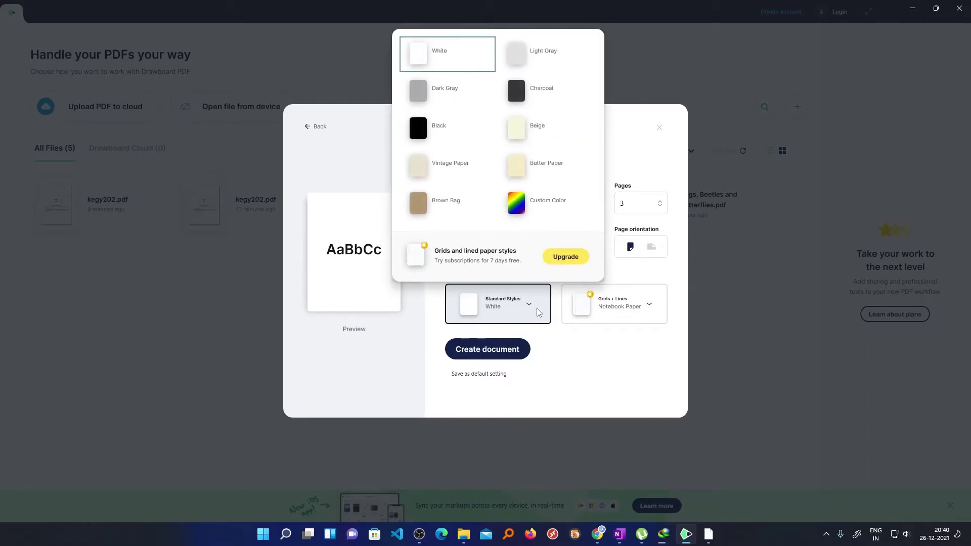
left_click(427, 169)
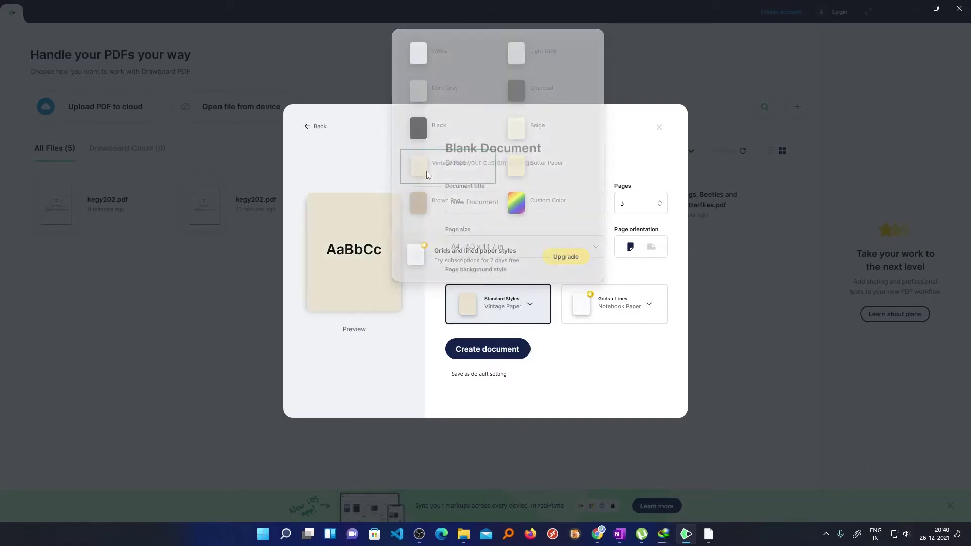
left_click(648, 303)
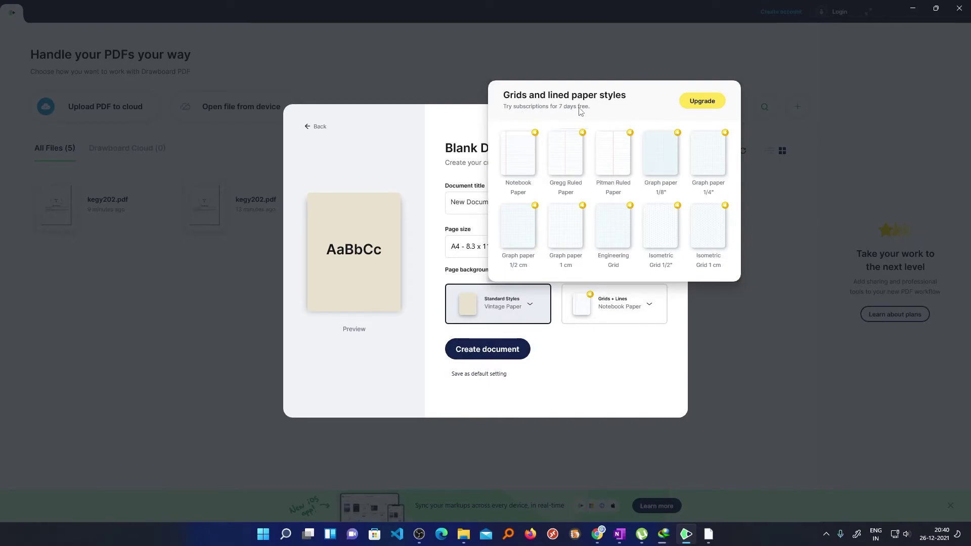
left_click(702, 102)
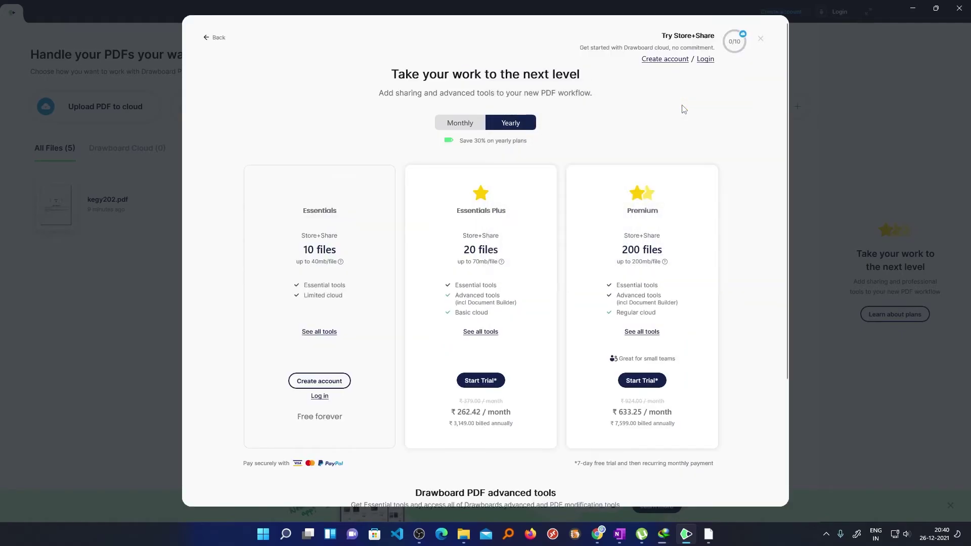
key("Escape")
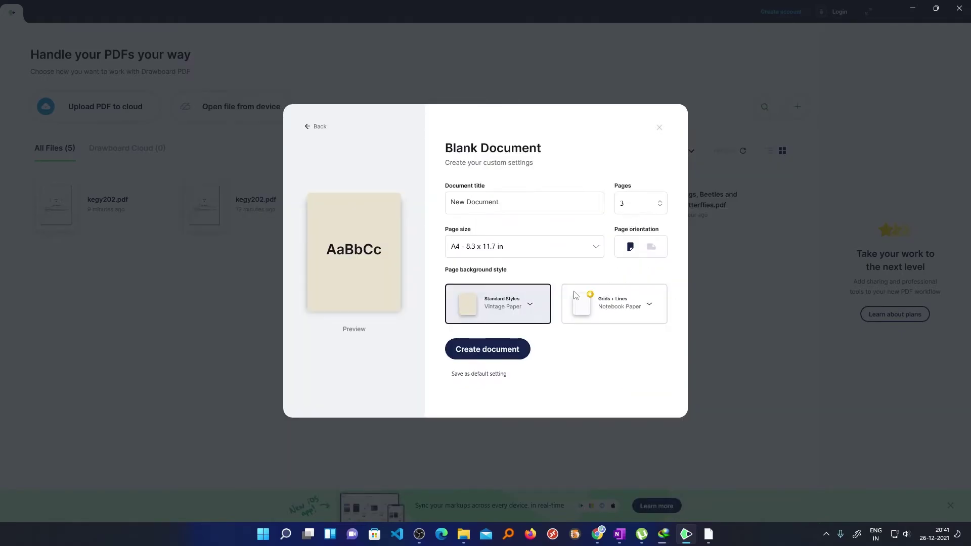
Step: Create the 3-page A4 Vintage Paper document
left_click(498, 350)
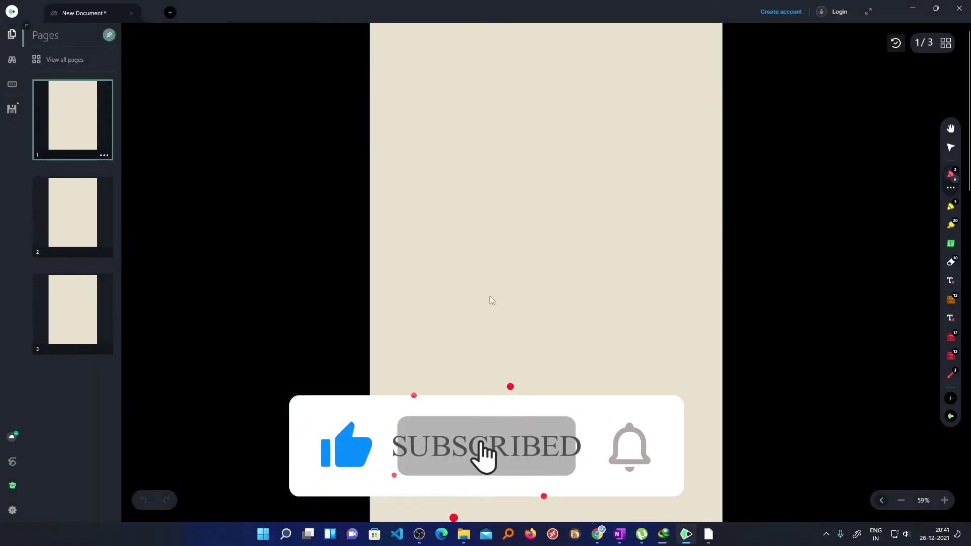
scroll(439, 111, "up", 2)
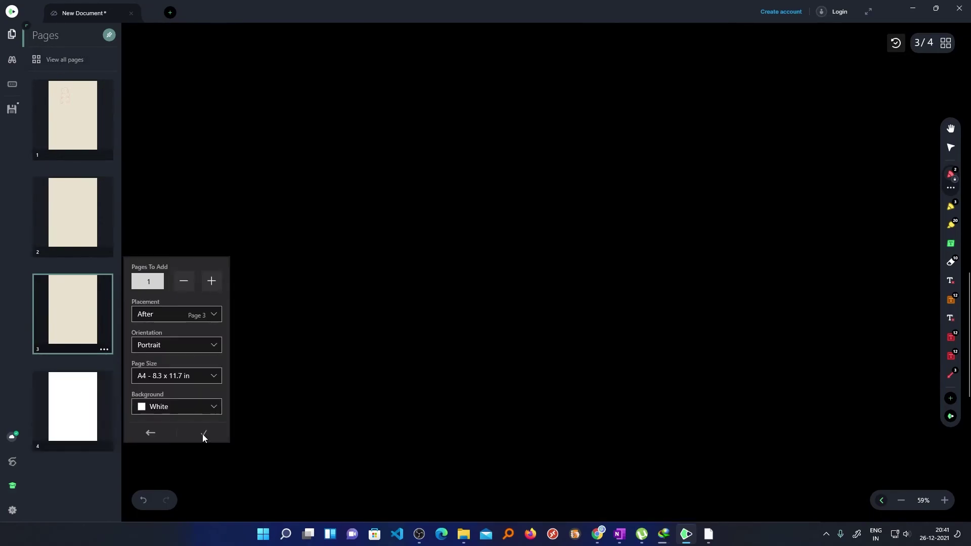
left_click(104, 350)
Step: Insert a page after page 3, delete page 3, and return to page 1
left_click(175, 407)
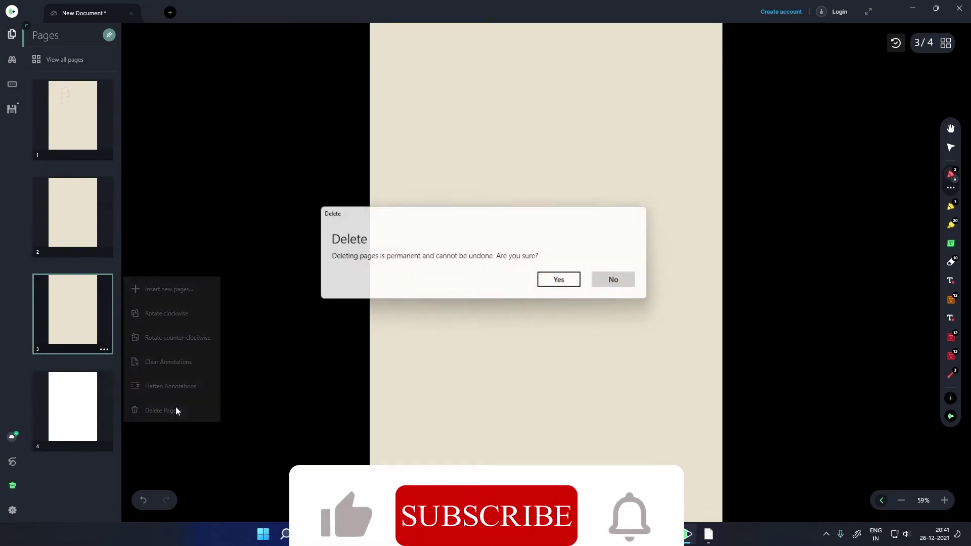
left_click(542, 285)
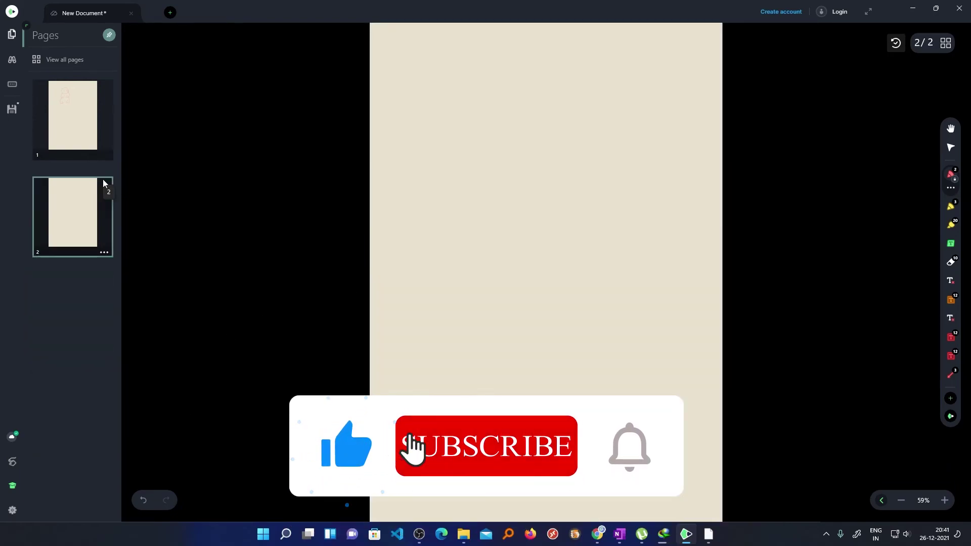
left_click(90, 128)
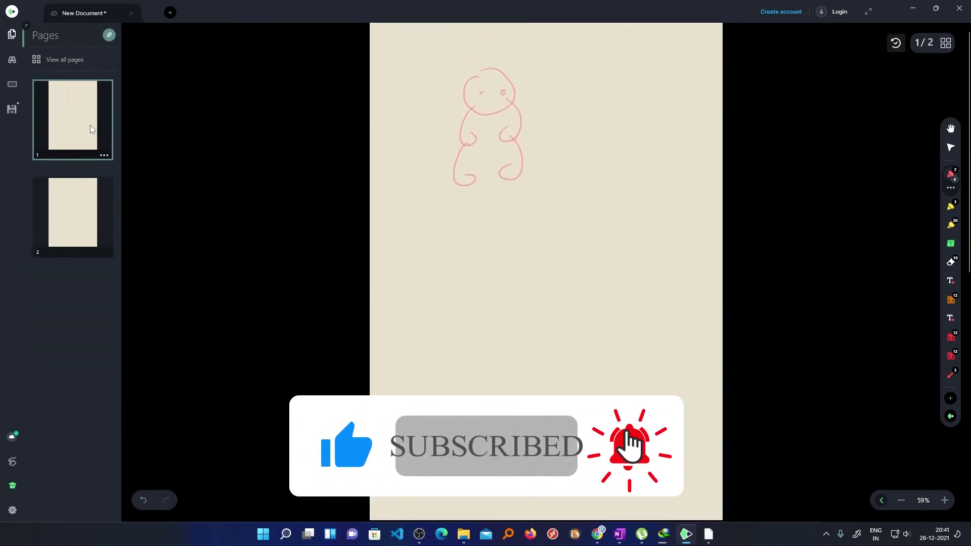